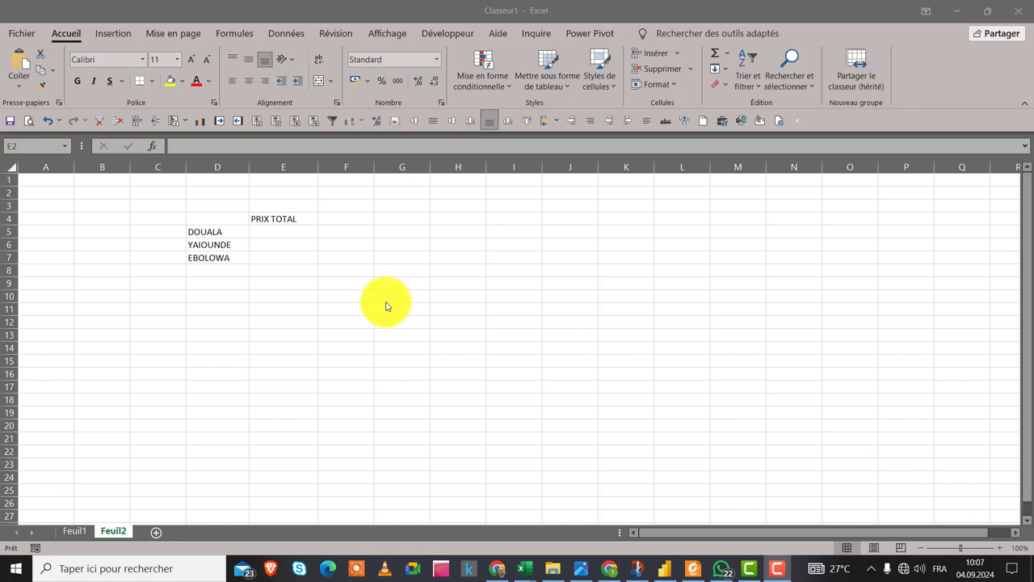
# Enter the prices 5000 FCFA, 4000 FCFA and 3000 FCFA as typed text in cells E5 to E7.
pyautogui.click(290, 234)
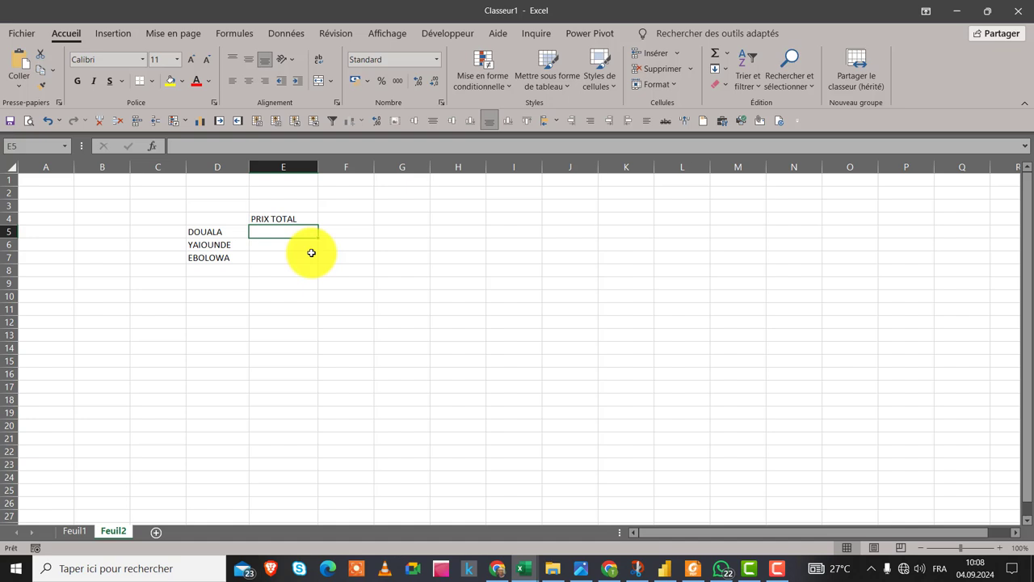
pyautogui.write('5000')
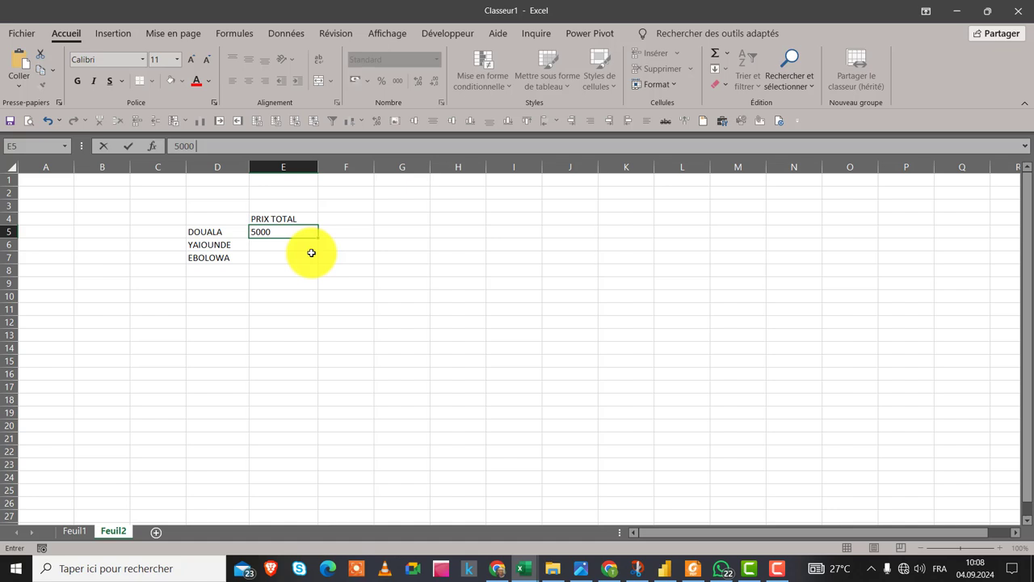
pyautogui.write('FCFA')
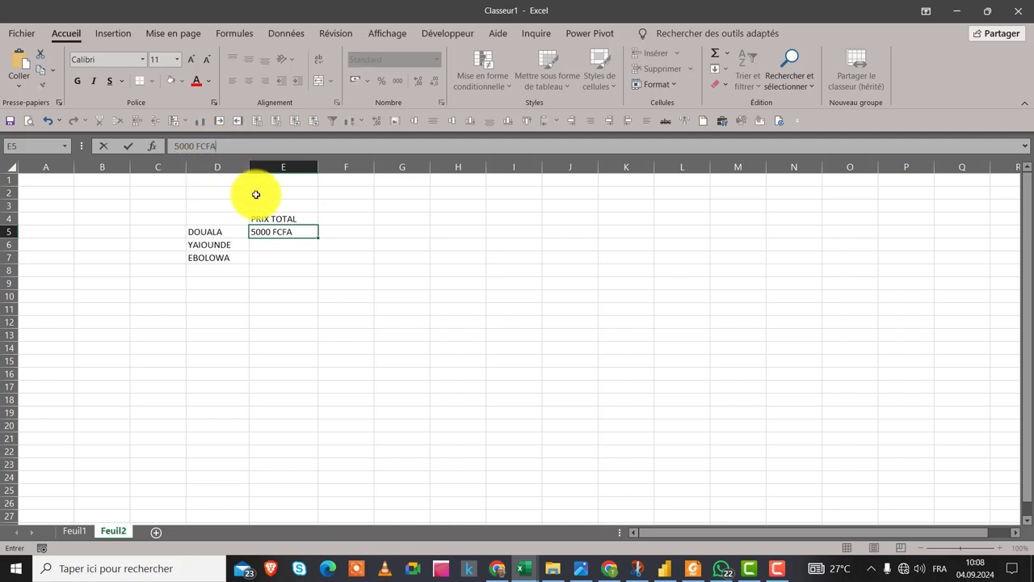
pyautogui.click(273, 245)
pyautogui.write('40')
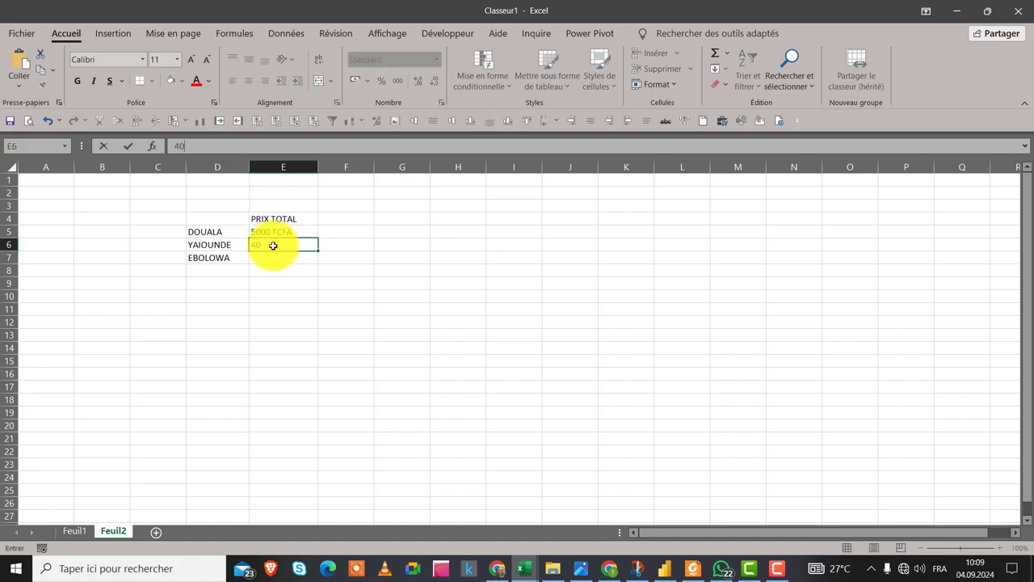
pyautogui.write('00 FCFA')
pyautogui.press('Return')
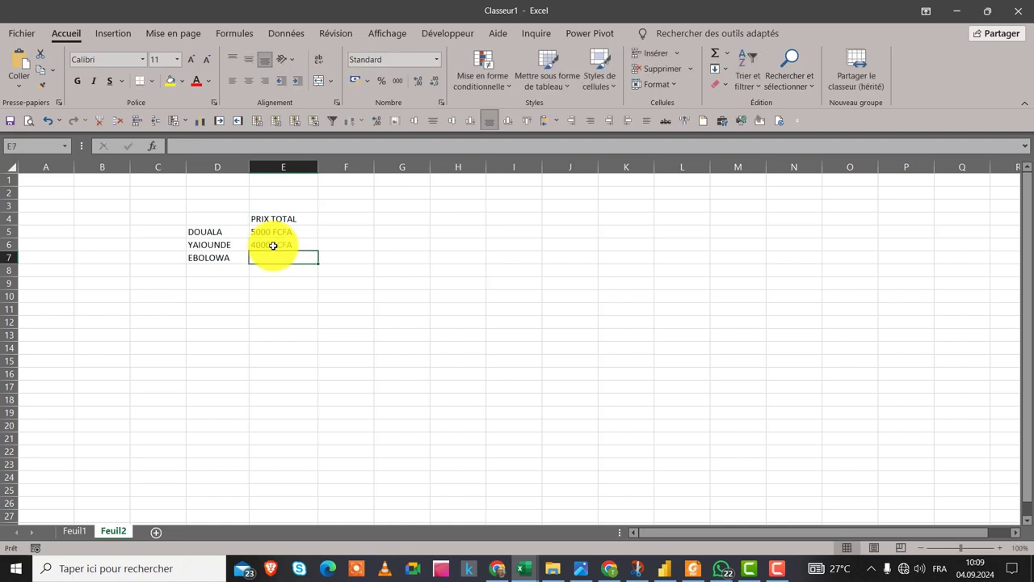
pyautogui.write('3000')
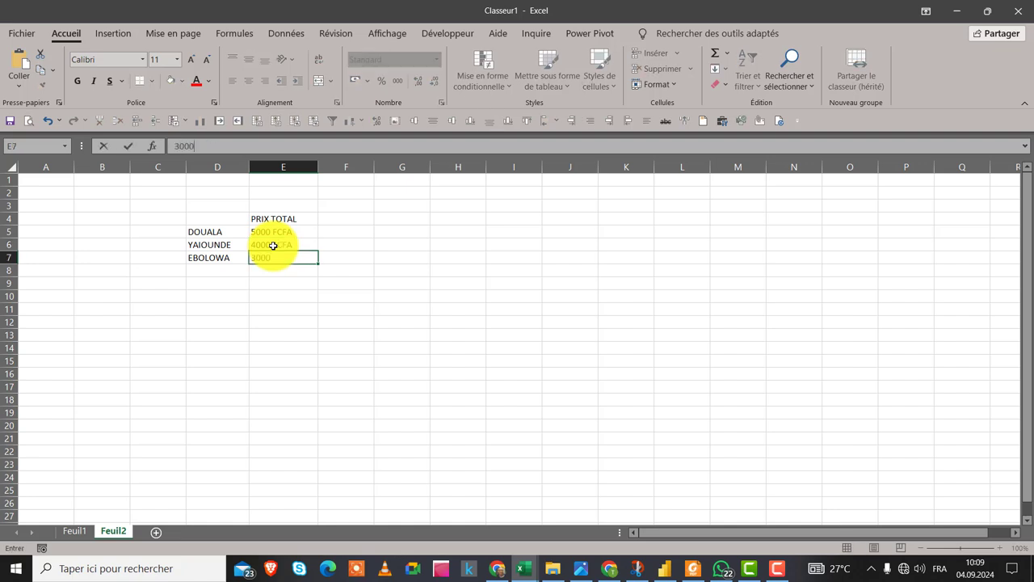
pyautogui.write(' FCFA')
pyautogui.press('Return')
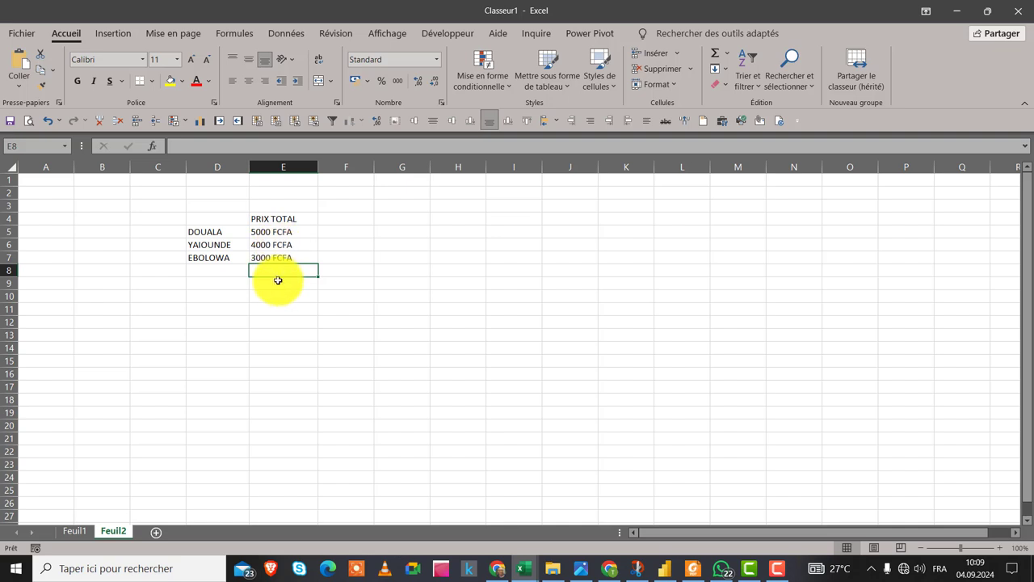
# Sum E5:E7 in cell E8 with the SOMME function, and check the contents of E5 and E6.
pyautogui.click(239, 32)
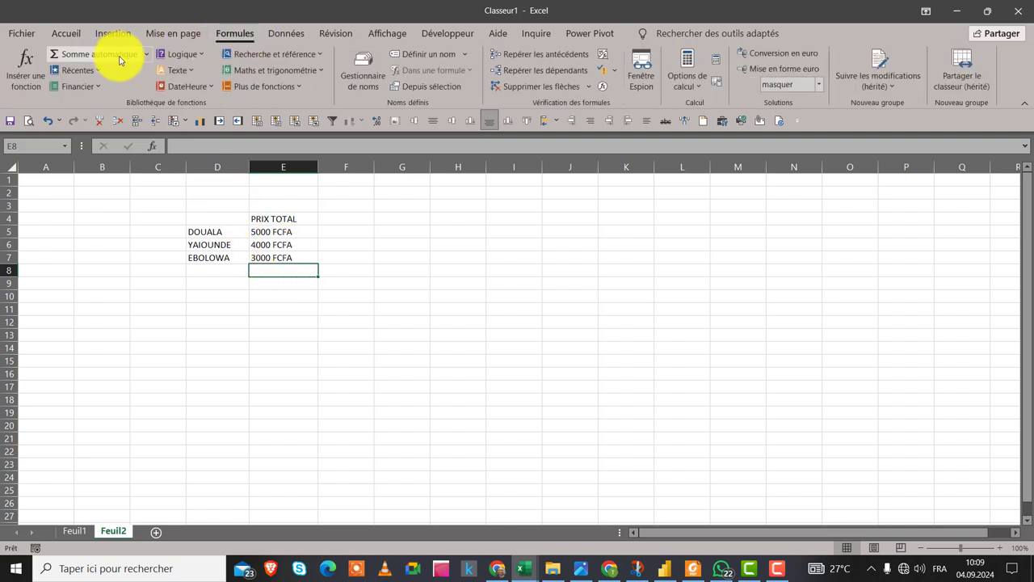
pyautogui.click(114, 55)
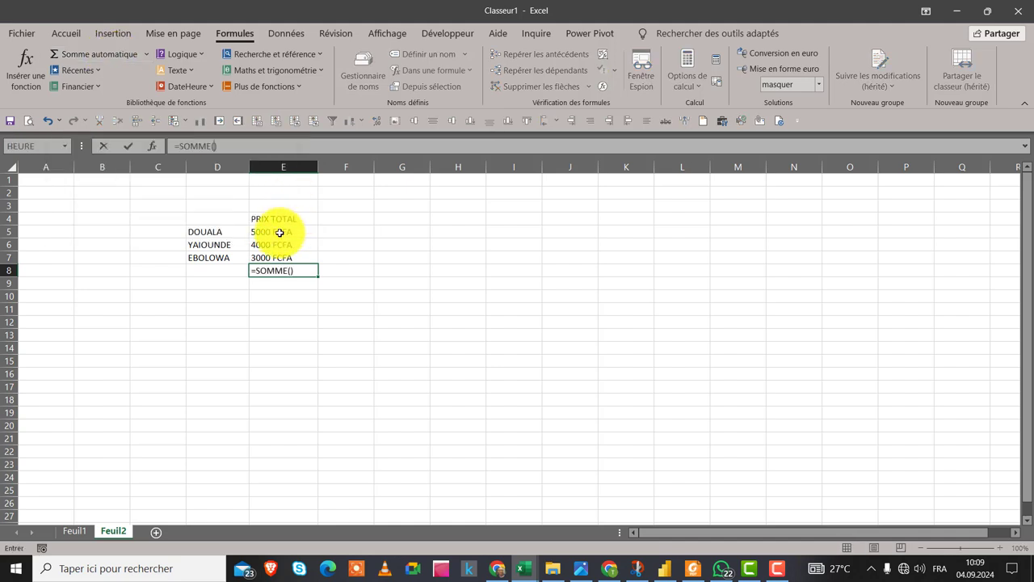
pyautogui.moveTo(279, 233); pyautogui.dragTo(278, 259)
pyautogui.press('Return')
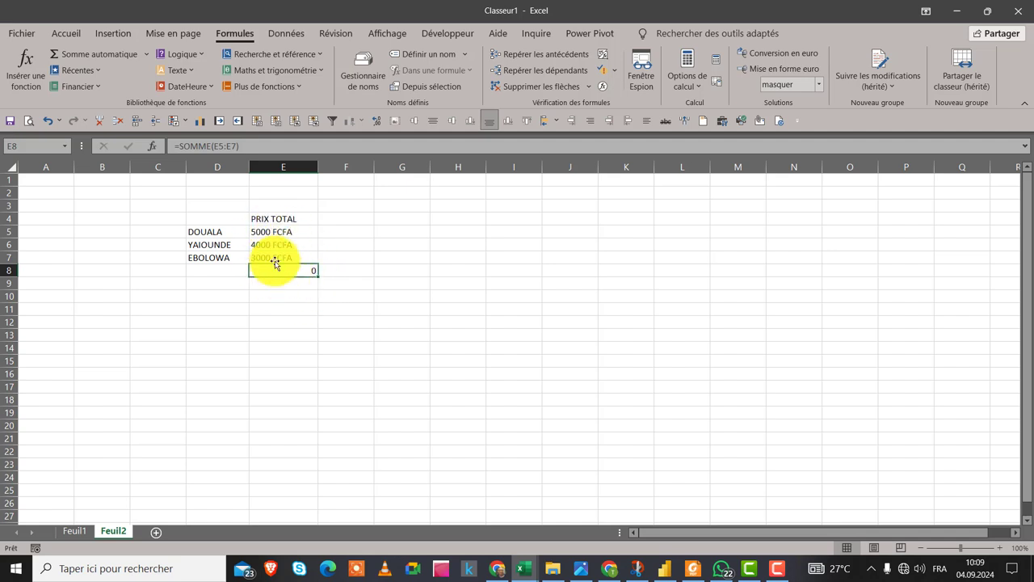
pyautogui.click(276, 233)
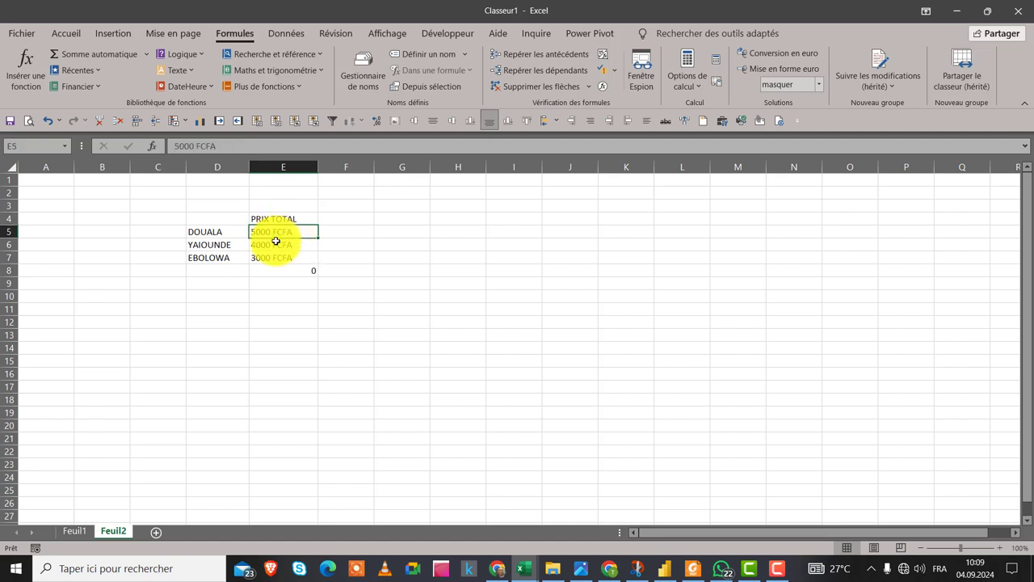
pyautogui.click(276, 246)
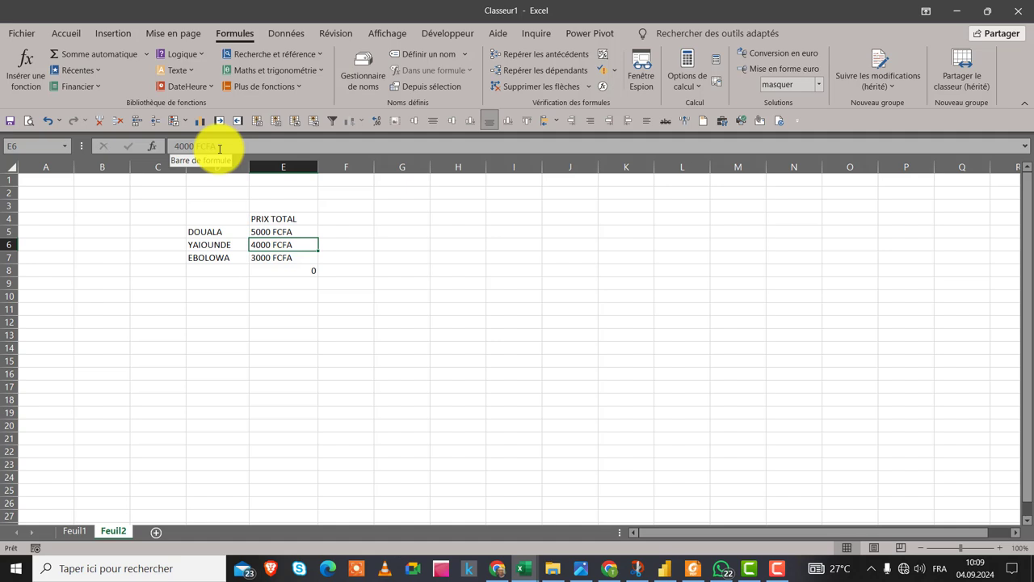
# Copy the PRIX TOTAL heading from E4 into F4.
pyautogui.click(303, 217)
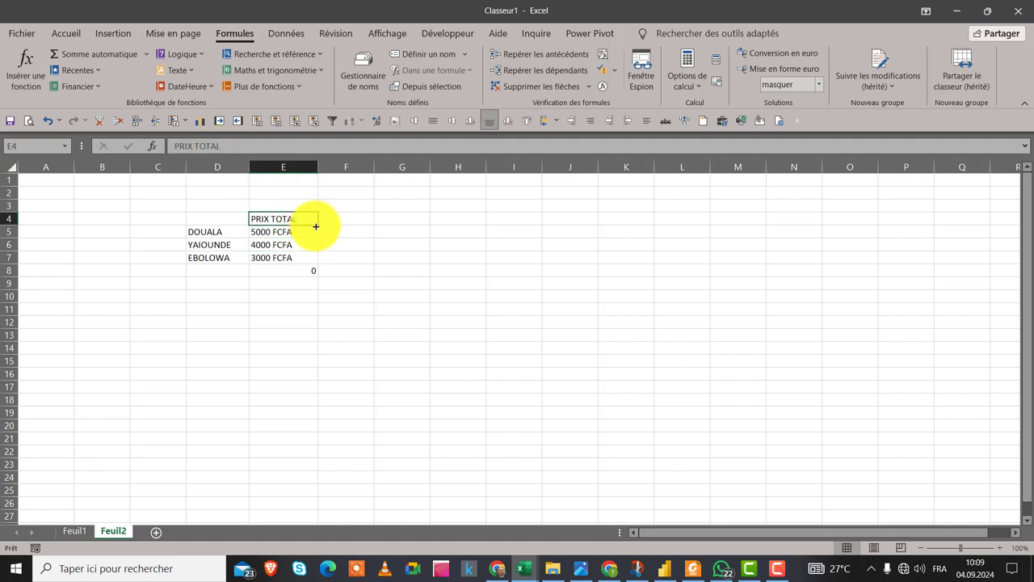
pyautogui.moveTo(317, 226); pyautogui.dragTo(346, 220)
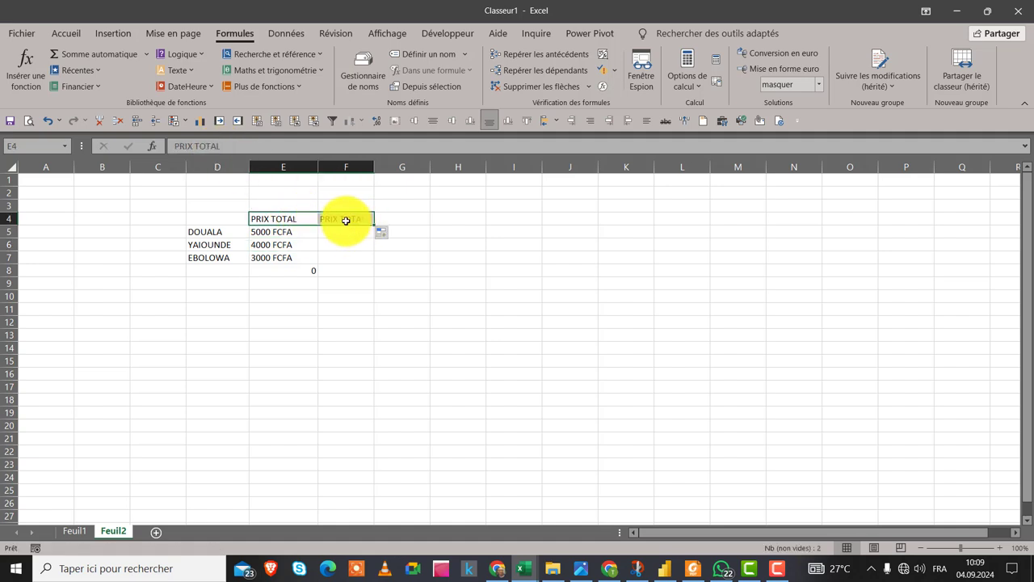
pyautogui.click(346, 221)
pyautogui.click(341, 235)
pyautogui.click(340, 253)
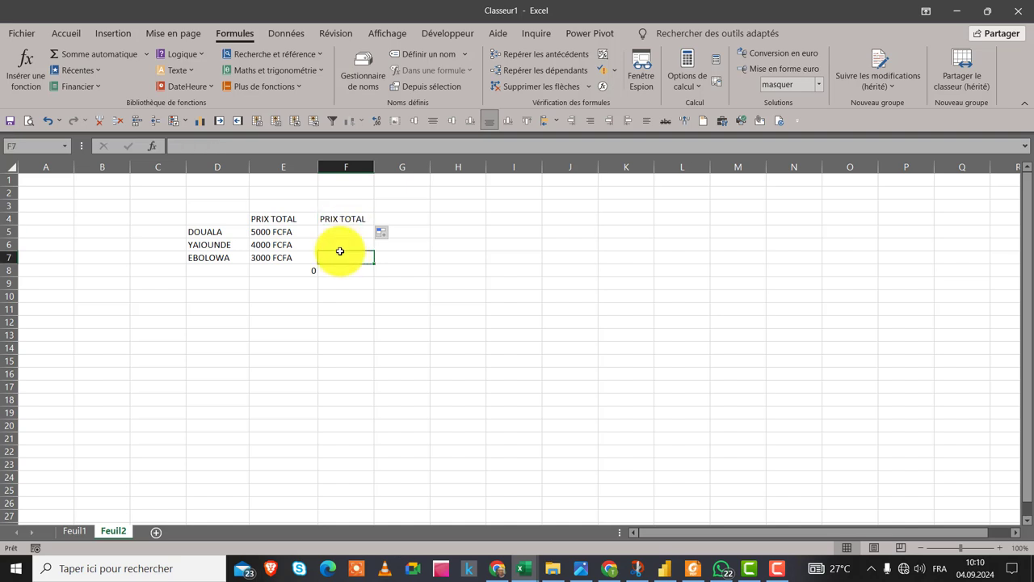
pyautogui.click(340, 243)
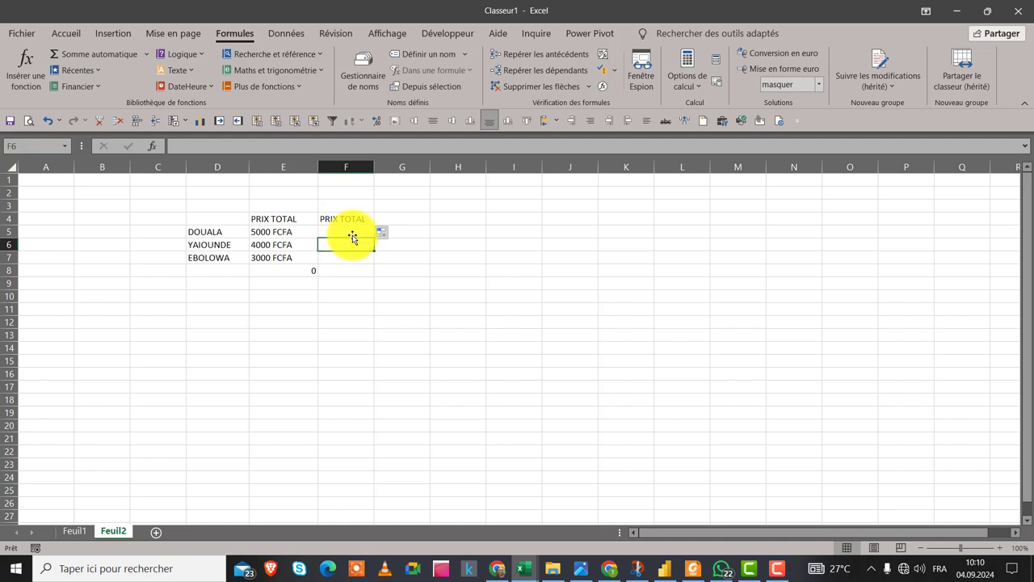
# Enter the plain numbers 5000, 4000 and 3000 in cells F5 to F7.
pyautogui.click(348, 234)
pyautogui.moveTo(345, 235)
pyautogui.mouseDown()
pyautogui.moveTo(341, 261)
pyautogui.moveTo(349, 230)
pyautogui.mouseUp()
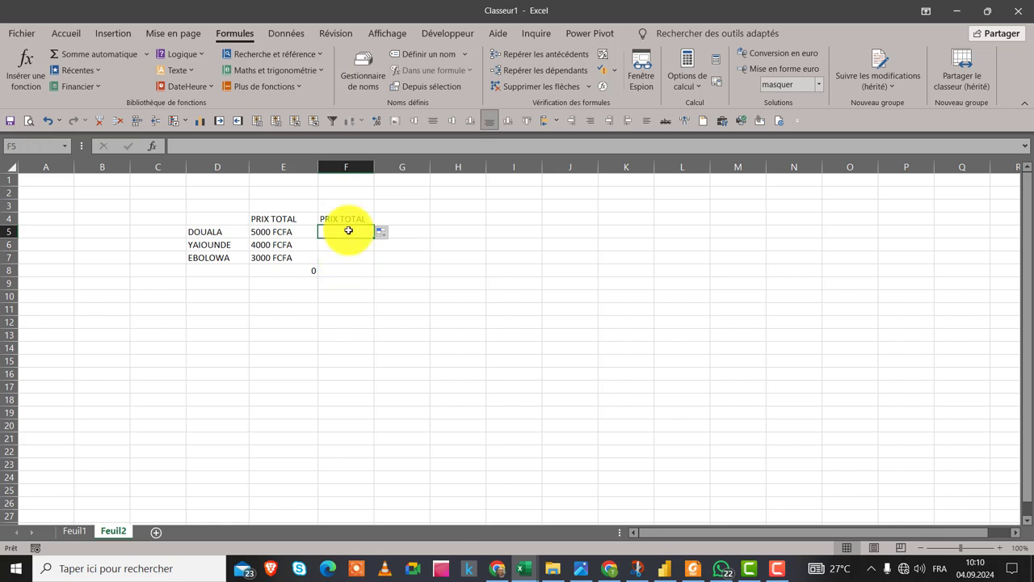
pyautogui.write('5000')
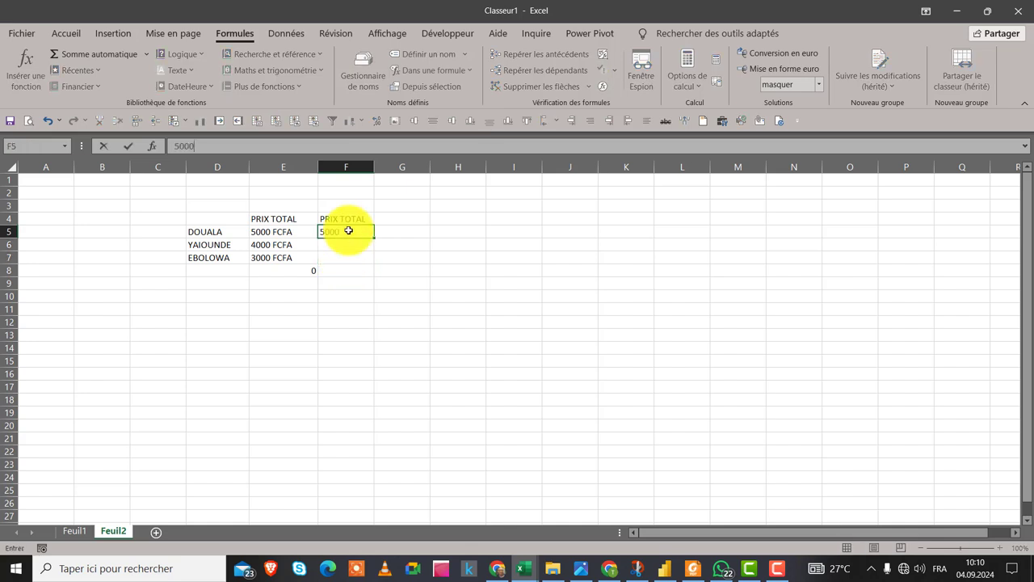
pyautogui.press('Return')
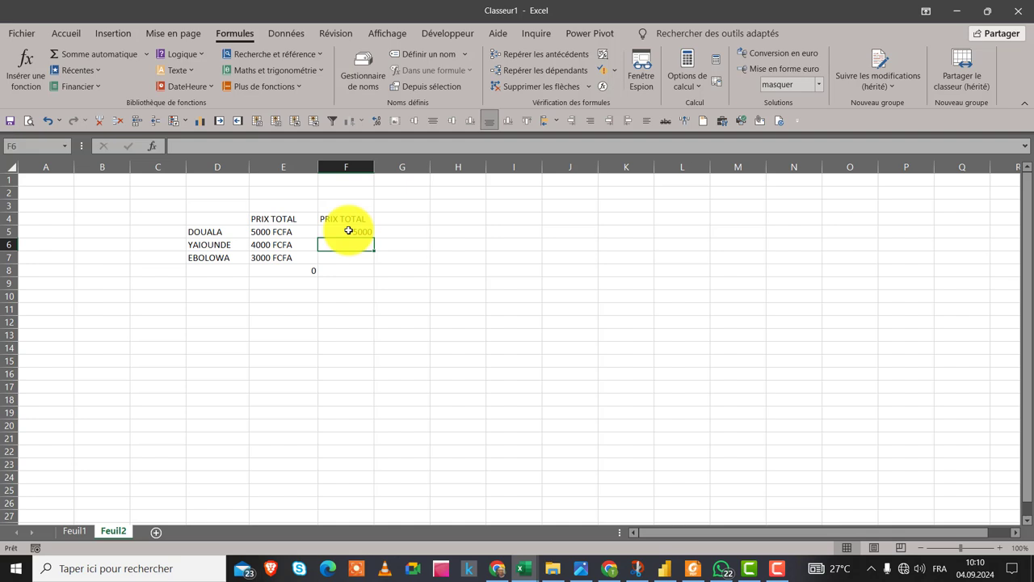
pyautogui.write('4000')
pyautogui.press('Return')
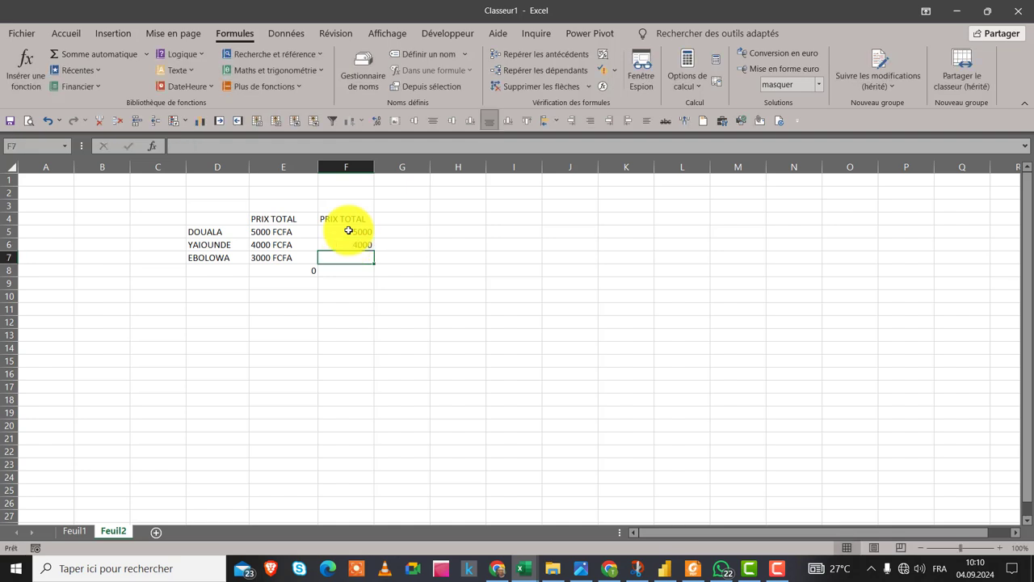
pyautogui.write('3000')
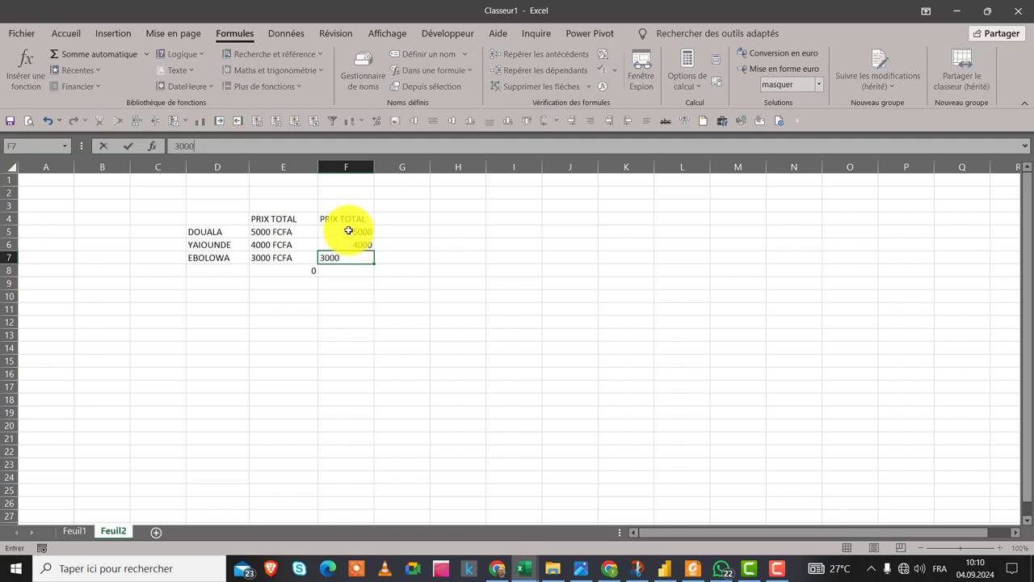
pyautogui.press('Return')
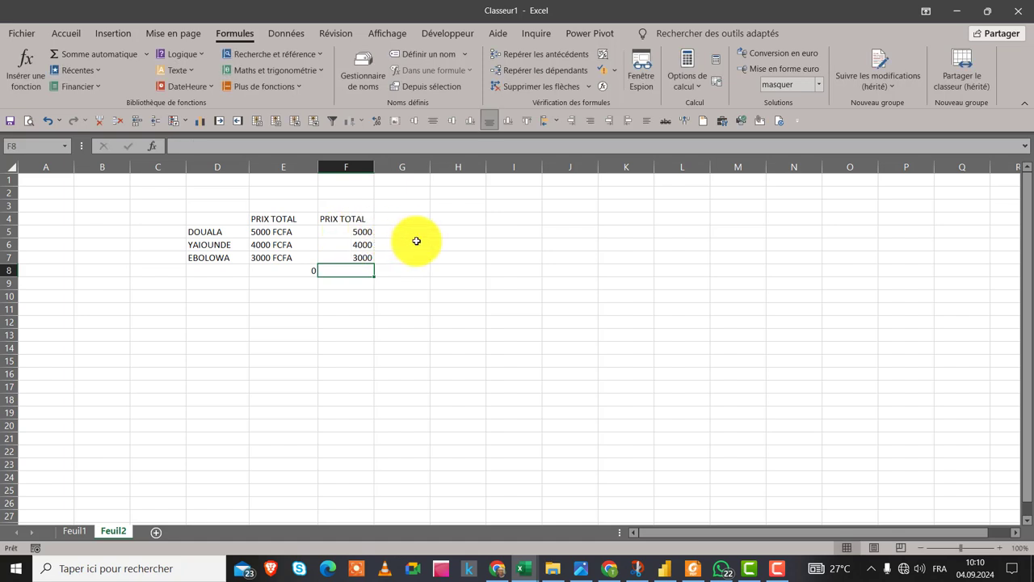
# Apply the custom (Personnalisée) number format 000" FCFA" to cells F5:F7.
pyautogui.moveTo(364, 231); pyautogui.dragTo(362, 259)
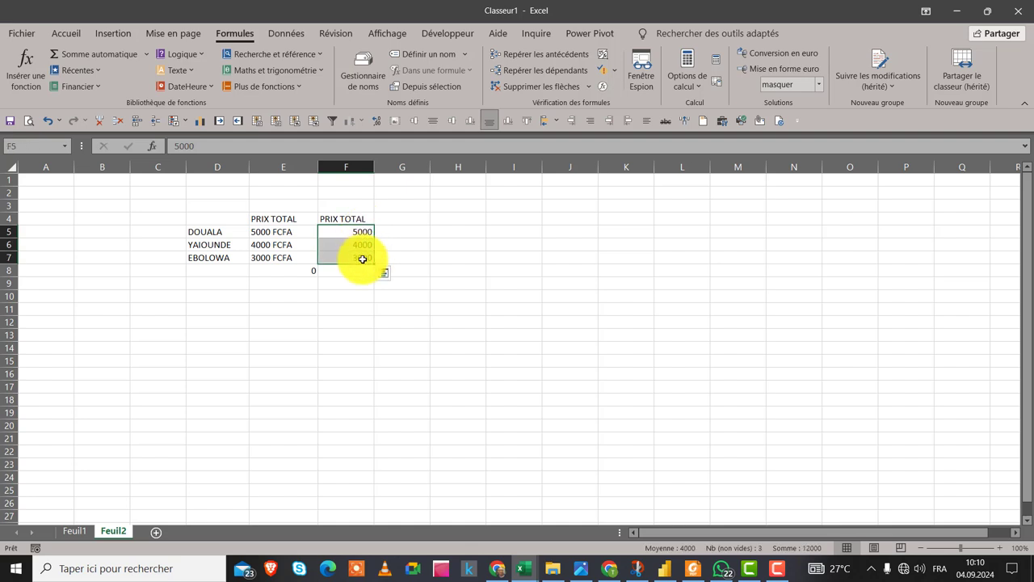
pyautogui.rightClick(355, 255)
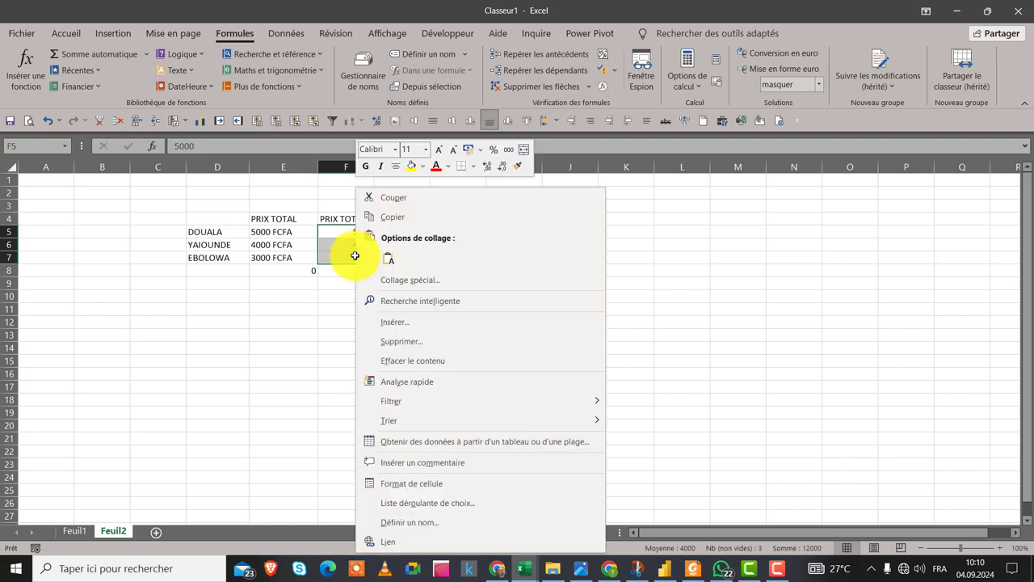
pyautogui.click(442, 485)
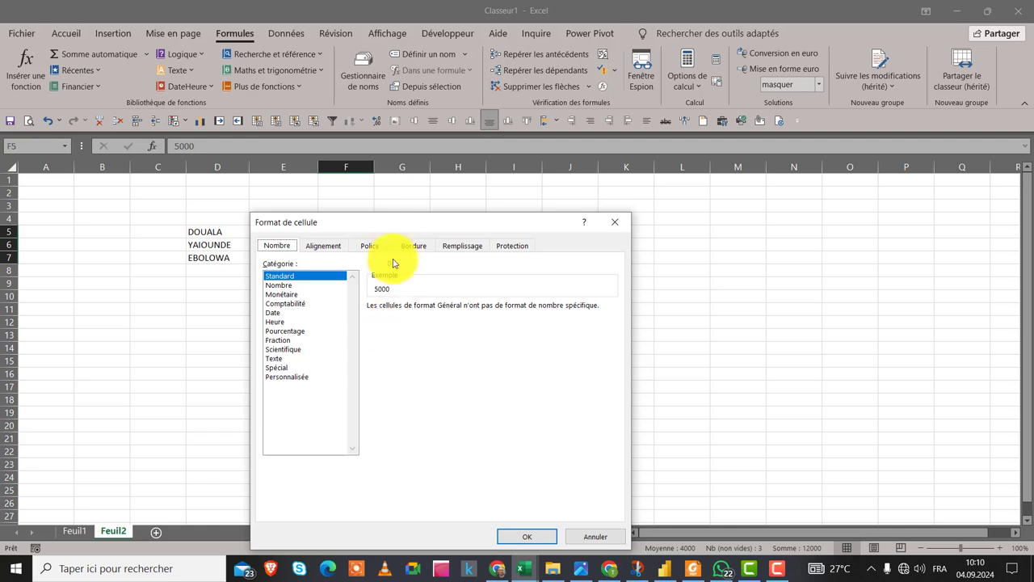
pyautogui.moveTo(398, 233); pyautogui.dragTo(550, 190)
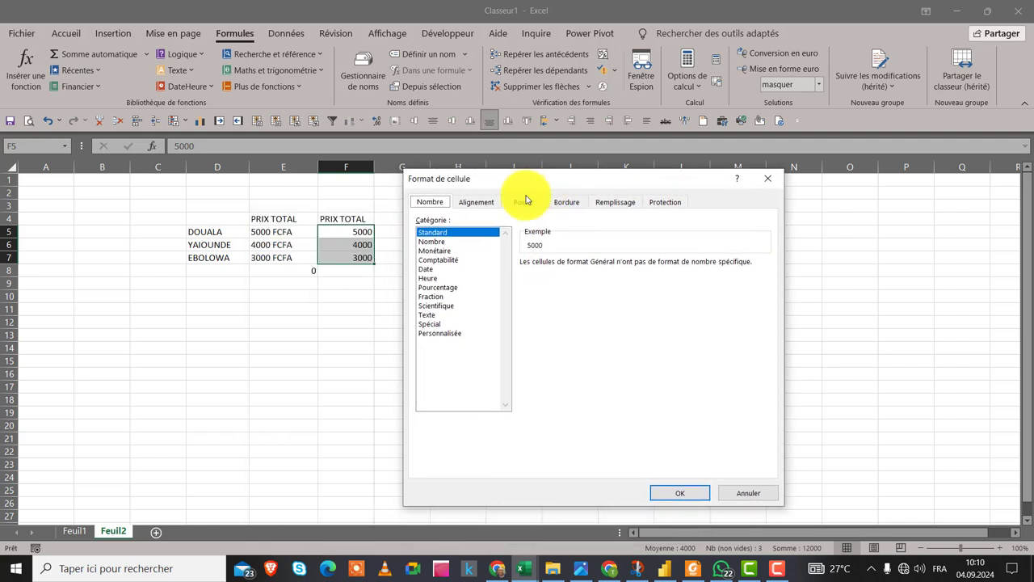
pyautogui.click(446, 334)
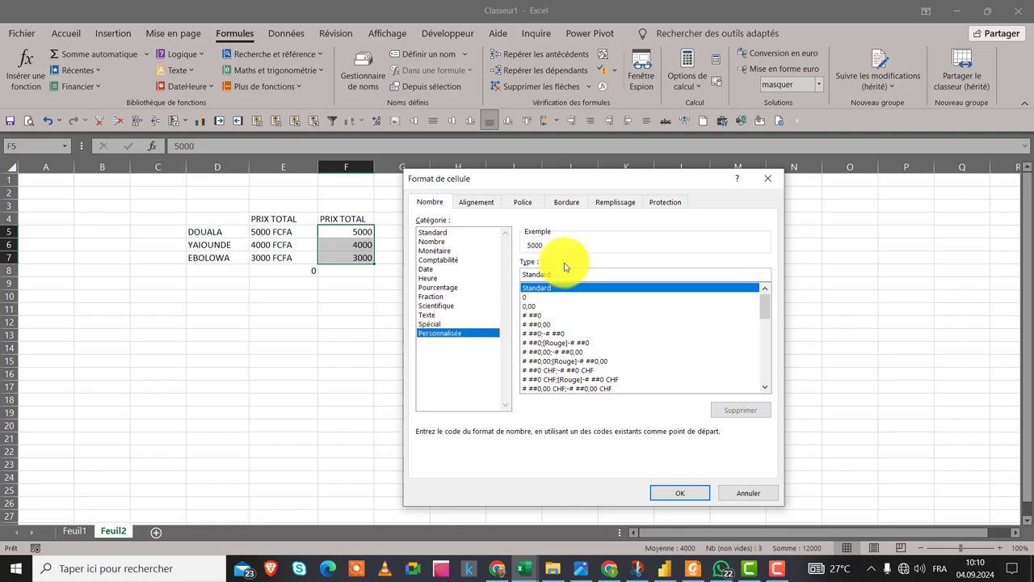
pyautogui.moveTo(555, 272); pyautogui.dragTo(503, 271)
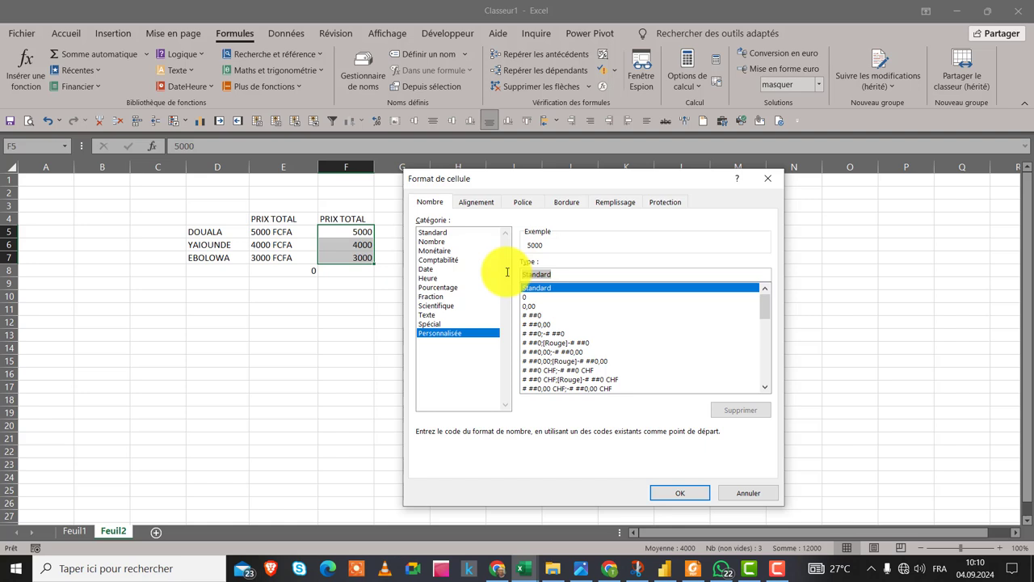
pyautogui.write('d')
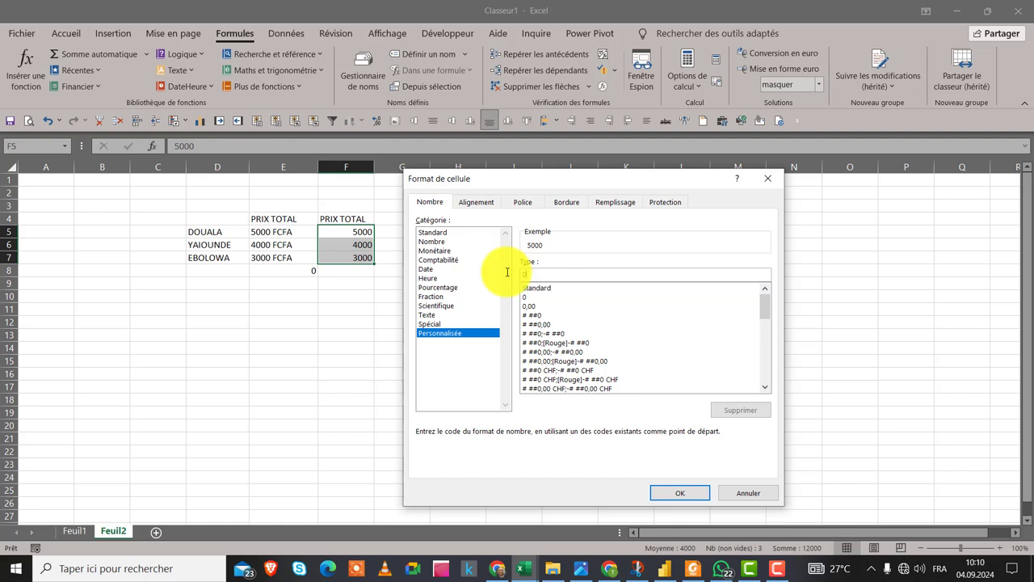
pyautogui.write('00')
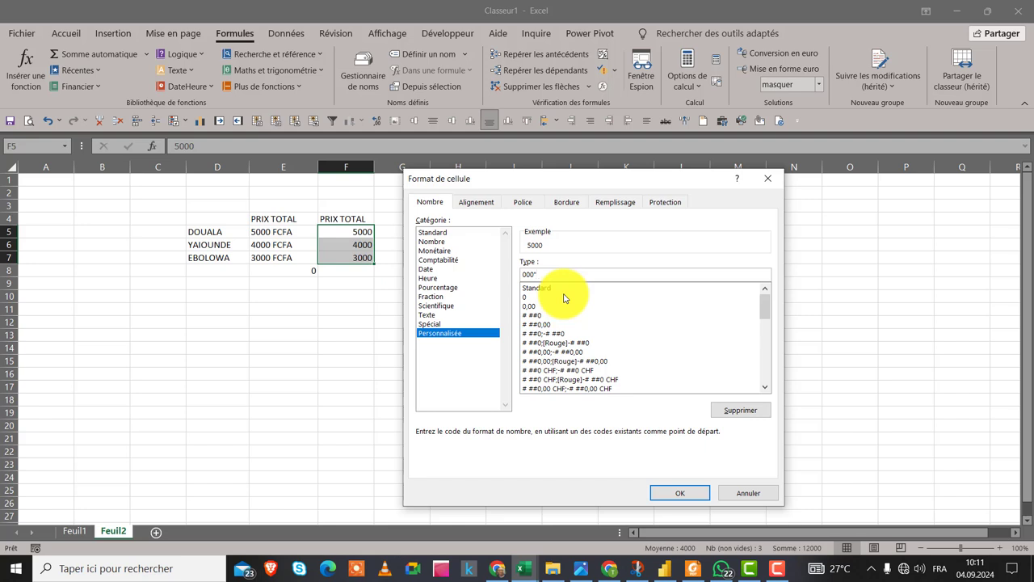
pyautogui.write('CFA"')
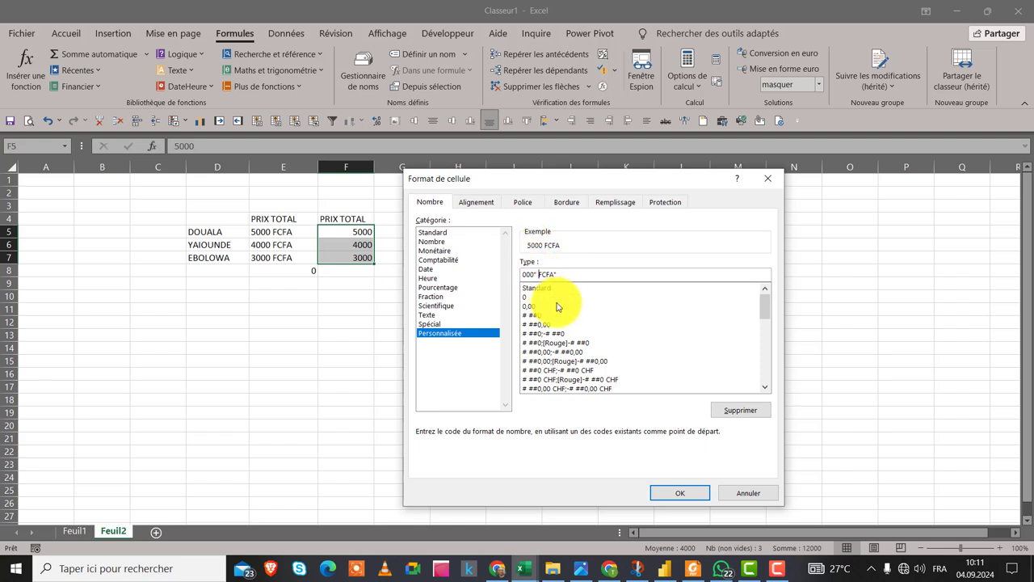
pyautogui.press('BackSpace')
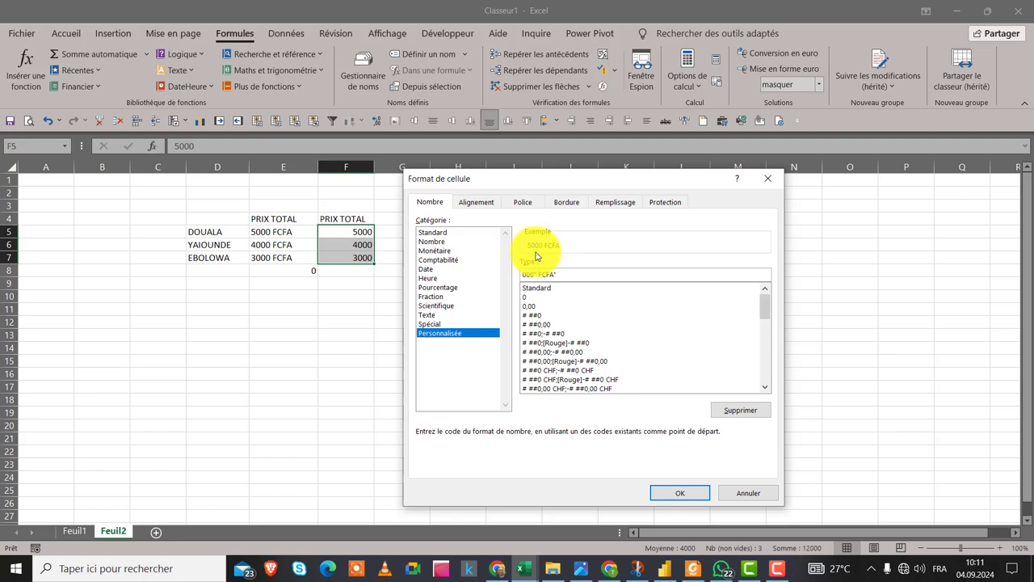
pyautogui.click(677, 493)
# Examine the underlying contents of the formatted cells F5 and F6.
pyautogui.click(497, 333)
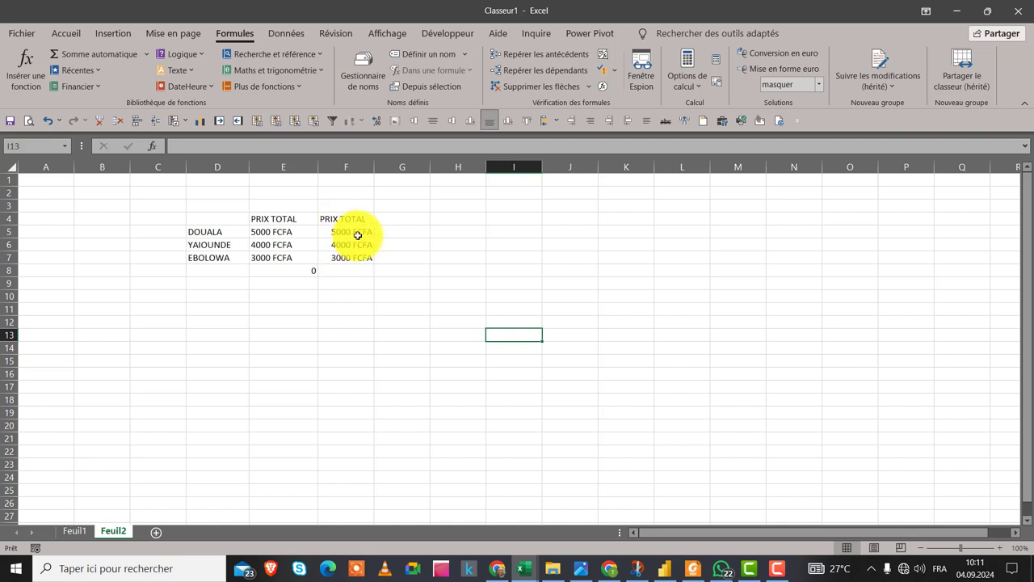
pyautogui.click(357, 234)
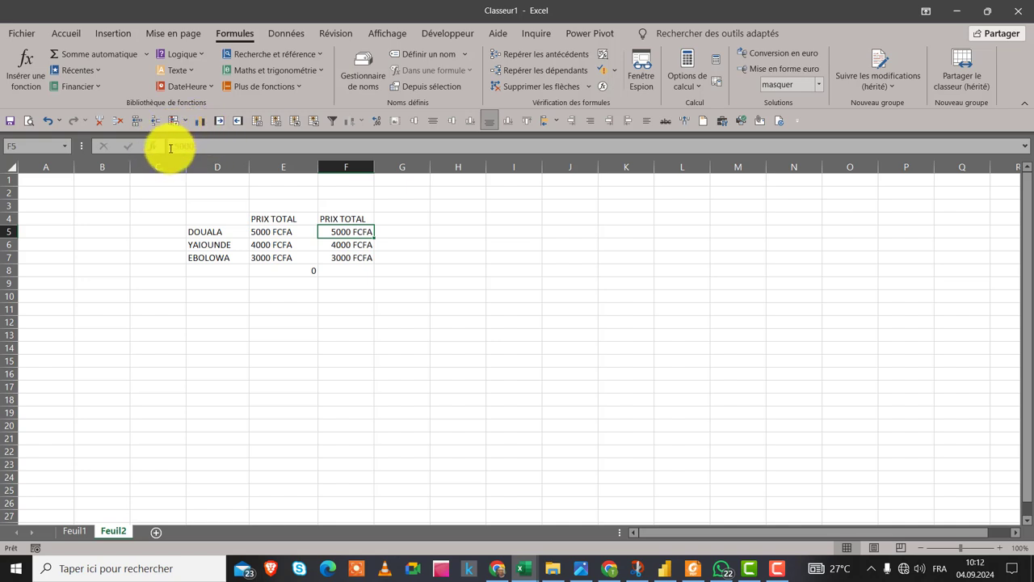
pyautogui.click(334, 244)
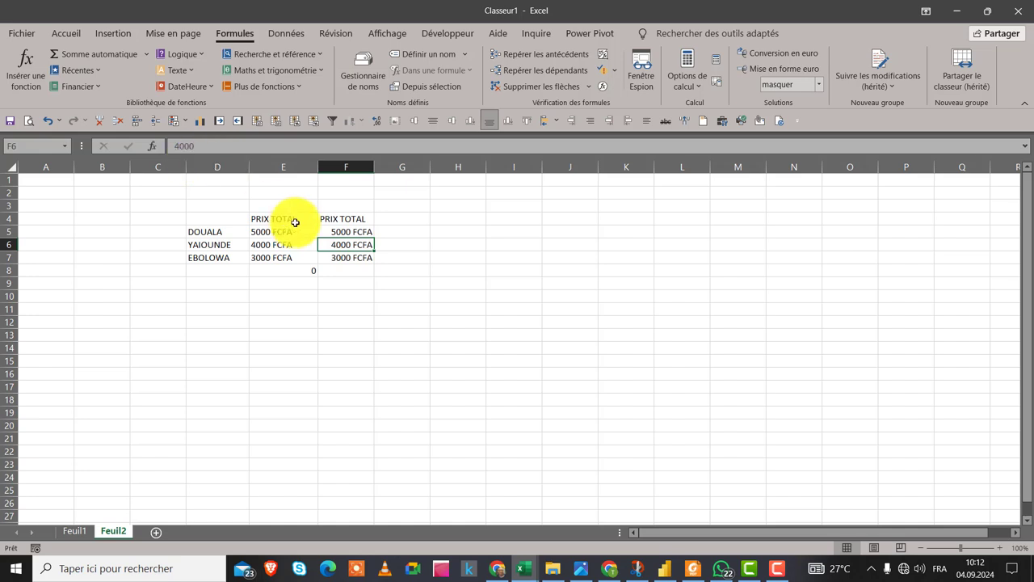
# Compare the underlying contents of the formatted cell F7 and the text cell E7.
pyautogui.click(338, 256)
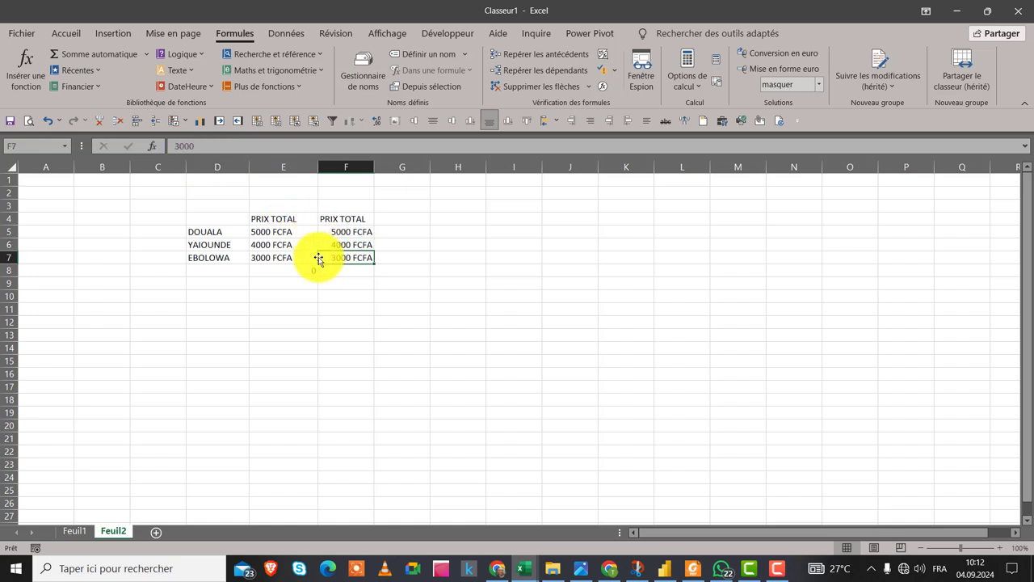
pyautogui.click(280, 257)
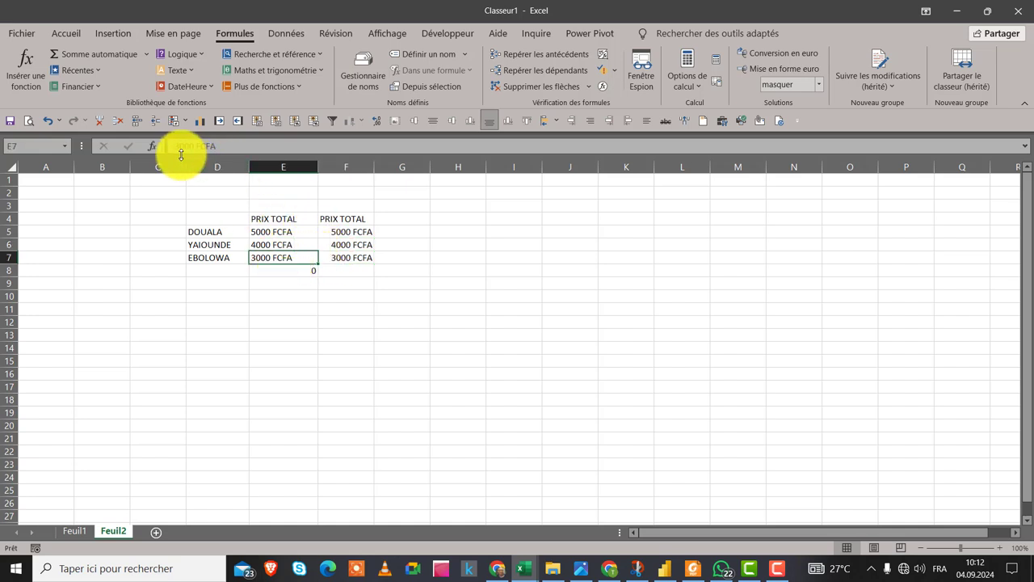
# Total the formatted prices F5:F7 in cell F8 with AutoSum and check its formula.
pyautogui.click(346, 269)
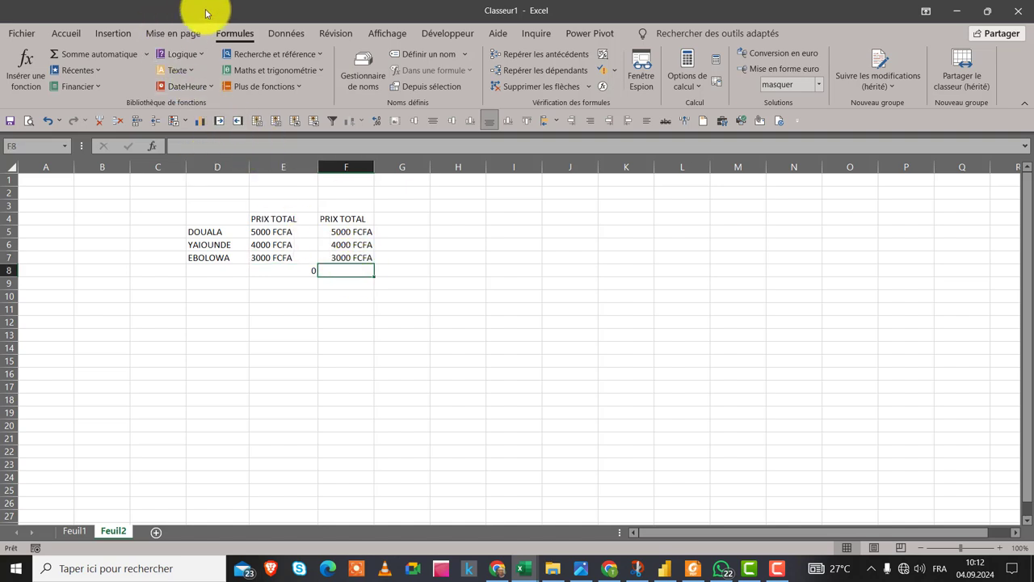
pyautogui.click(94, 55)
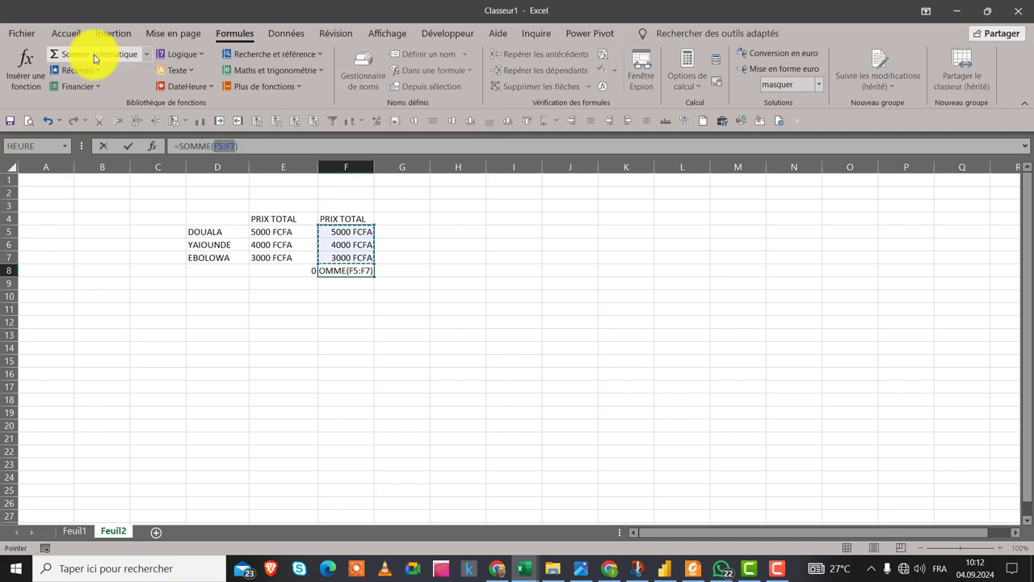
pyautogui.press('Return')
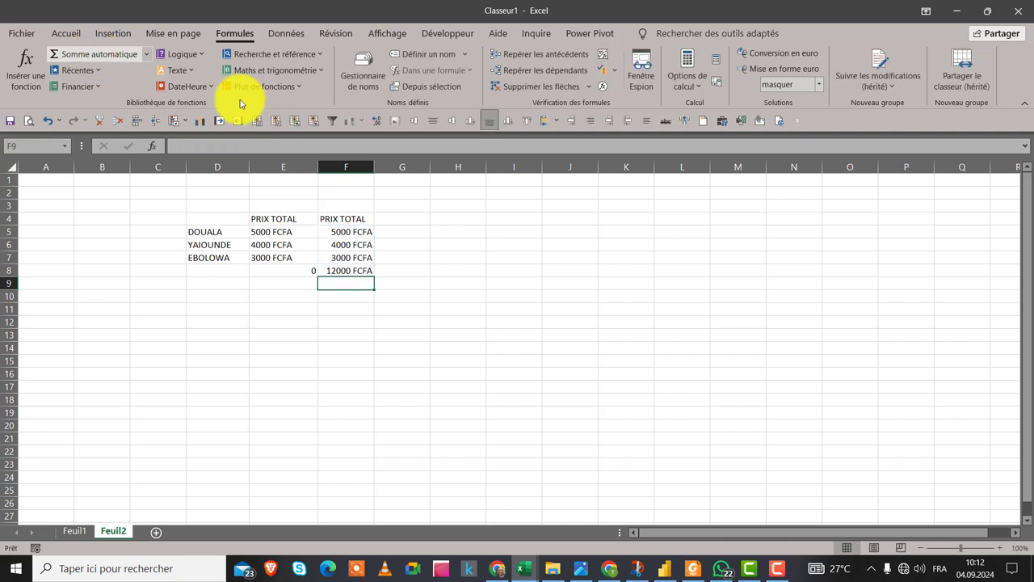
pyautogui.click(350, 271)
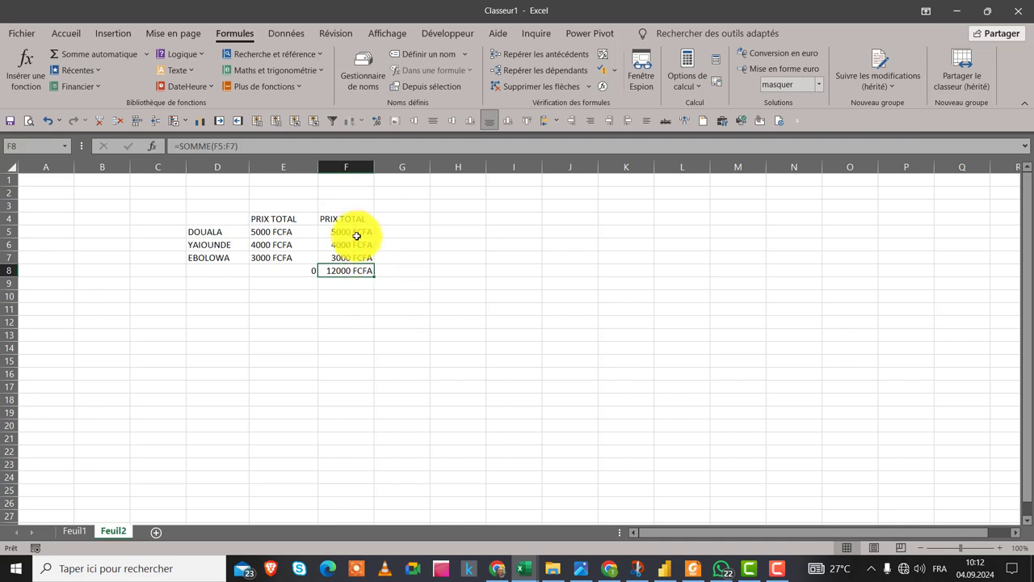
# Try the thousands separator format on cells F5:F8 with the decimals removed, and then with three decimal places.
pyautogui.moveTo(353, 233); pyautogui.dragTo(353, 268)
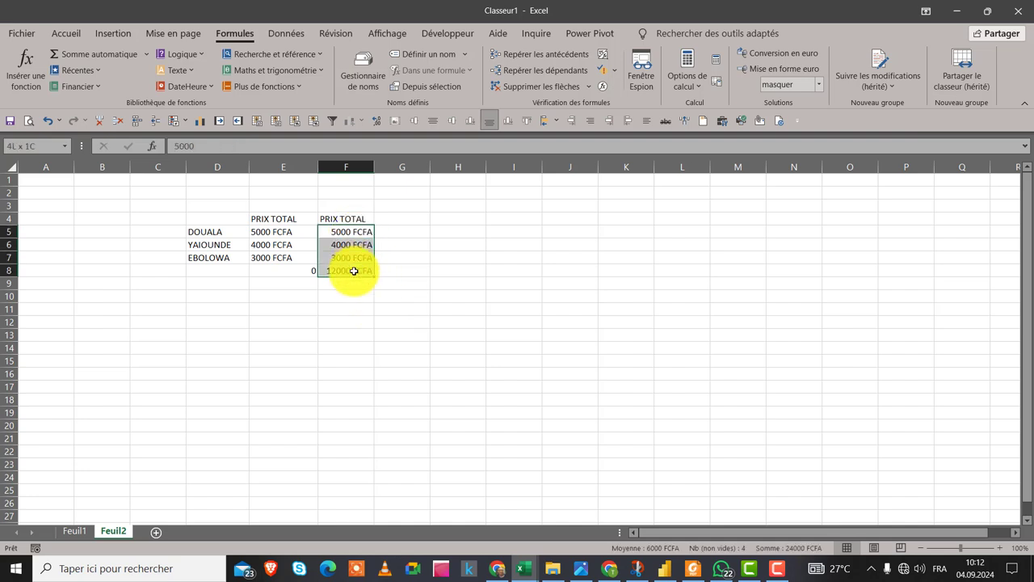
pyautogui.click(61, 34)
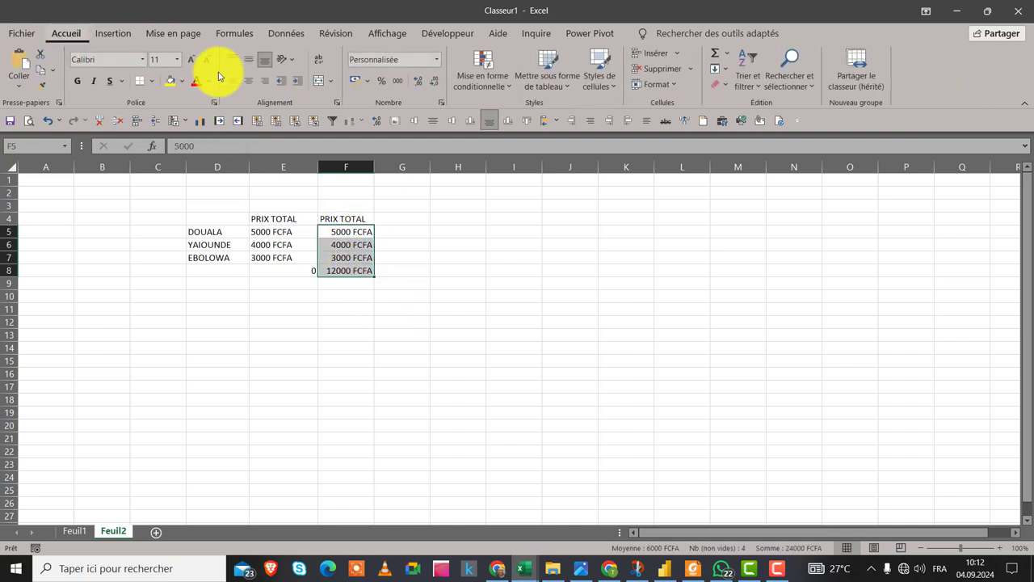
pyautogui.click(397, 82)
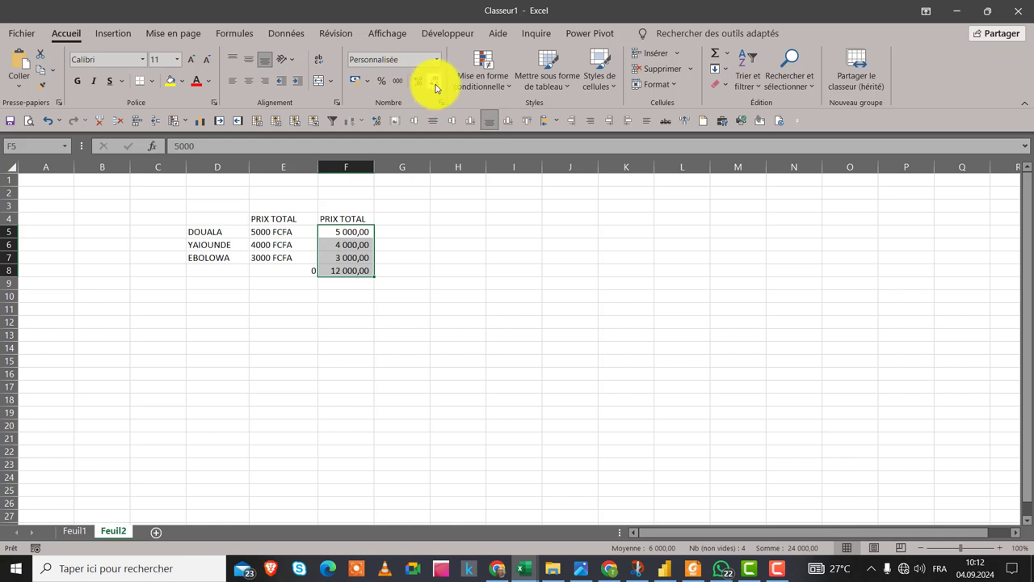
pyautogui.click(433, 83)
pyautogui.click(433, 82)
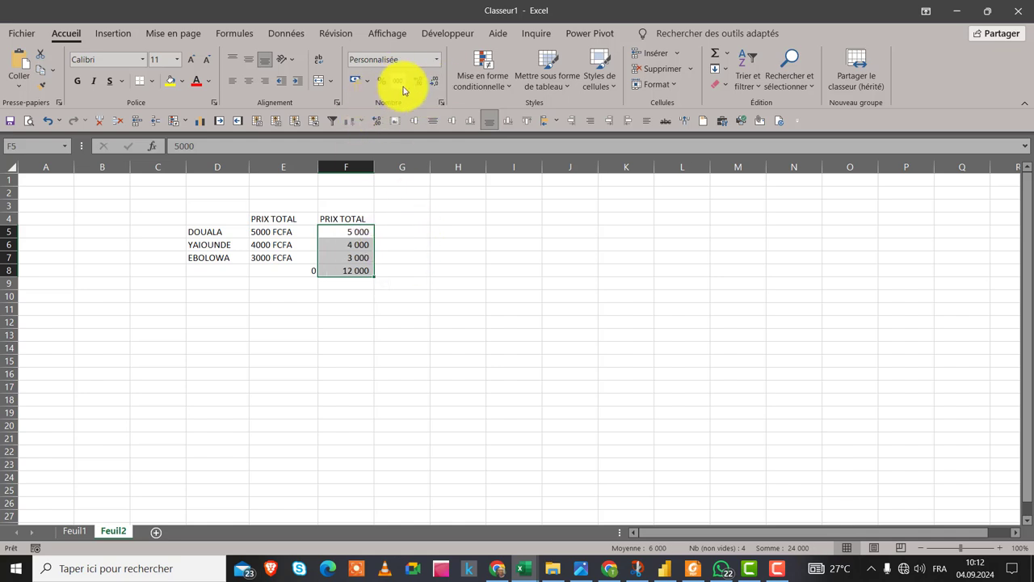
pyautogui.click(419, 84)
pyautogui.click(418, 84)
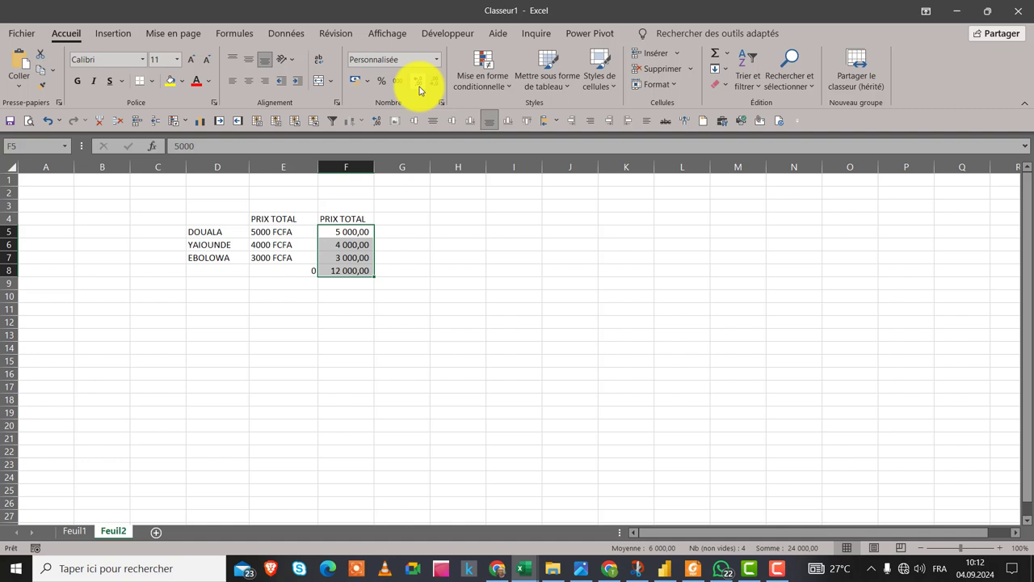
pyautogui.click(419, 86)
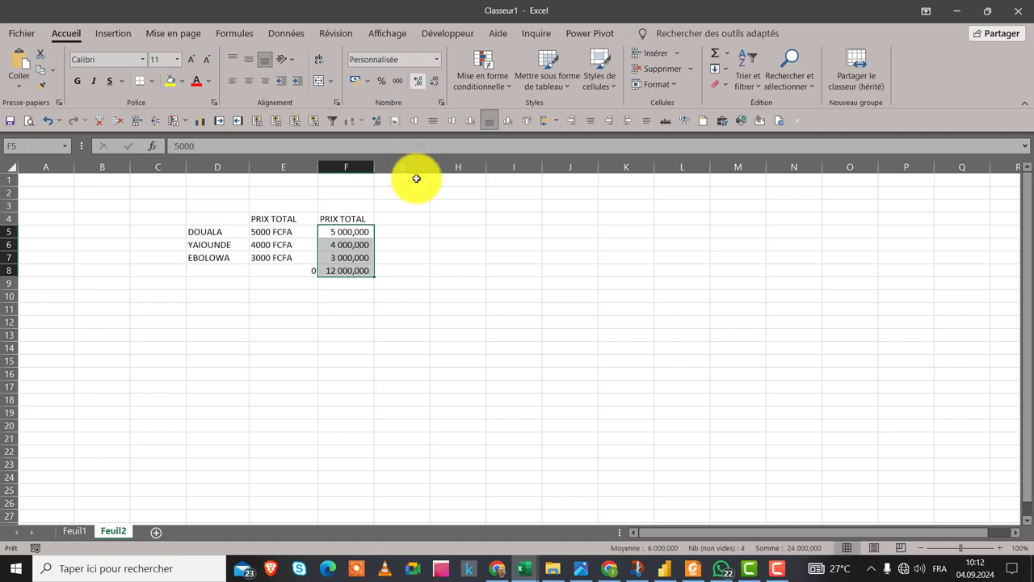
# Undo the separator and decimal format changes on F5:F8 along with the sum in F8.
pyautogui.click(48, 121)
pyautogui.click(49, 121)
pyautogui.click(49, 121)
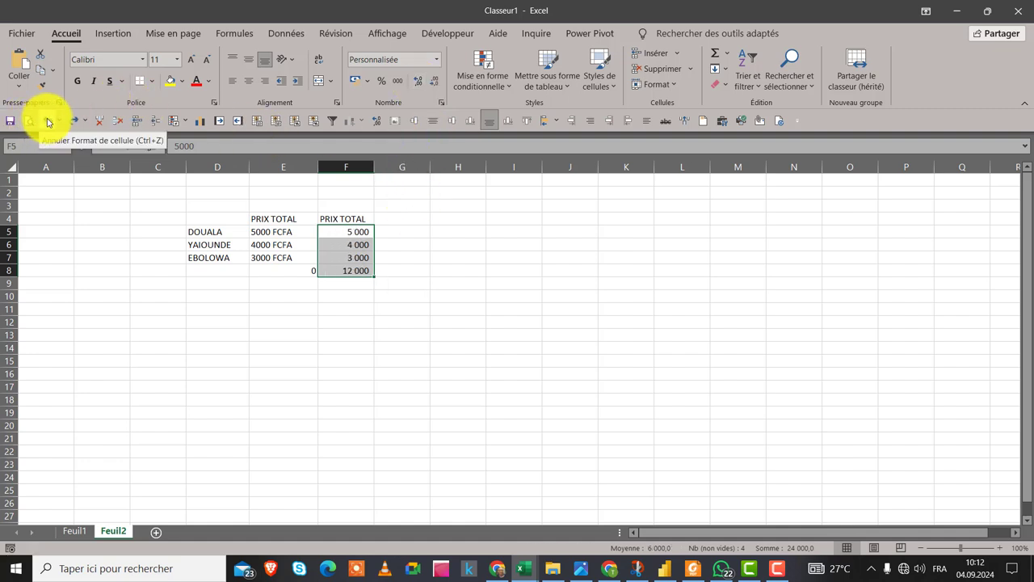
pyautogui.click(49, 121)
pyautogui.click(49, 122)
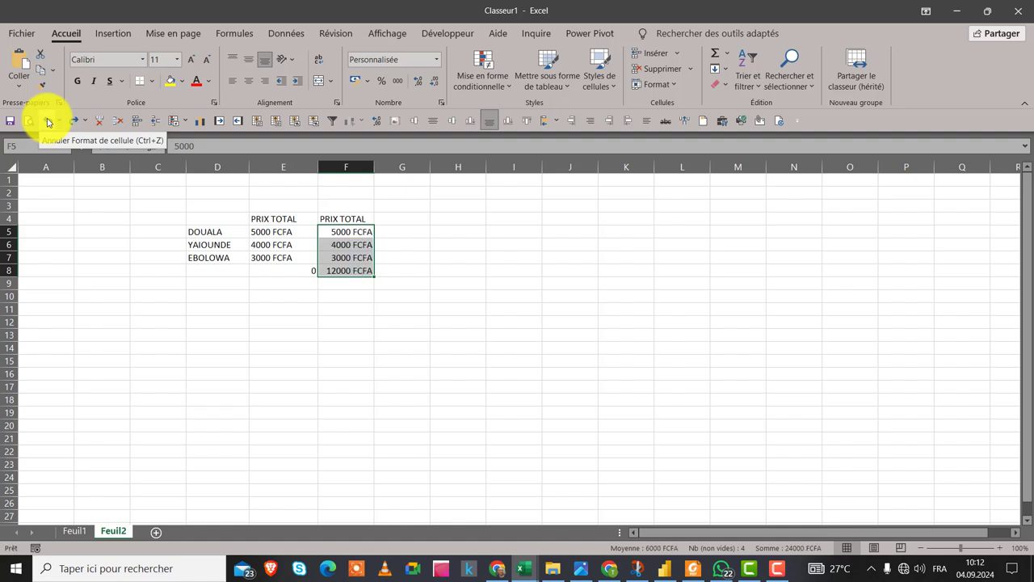
pyautogui.click(49, 121)
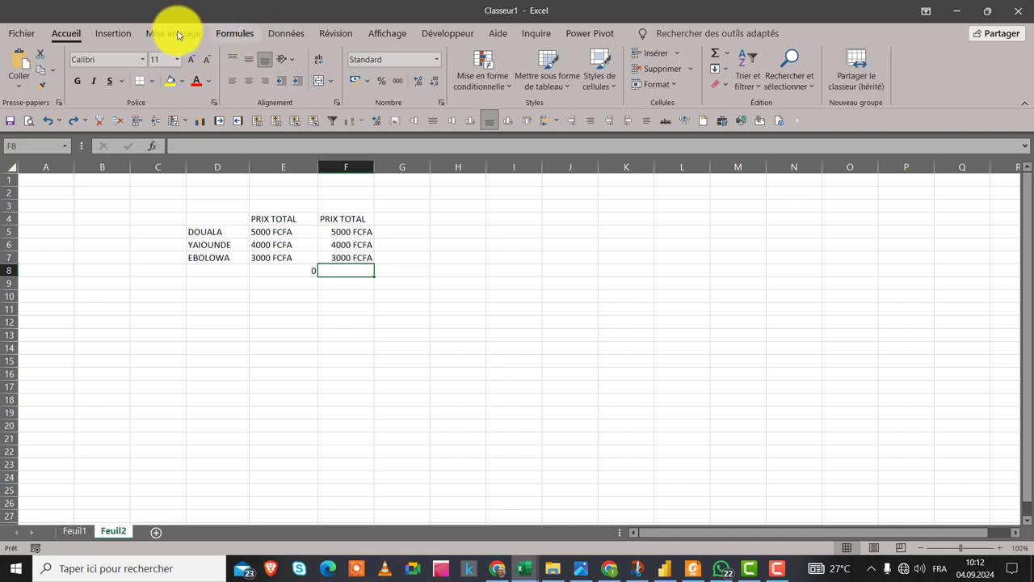
# Enter the formula =SOMME(F5:F7) in cell F8 with AutoSum.
pyautogui.click(233, 33)
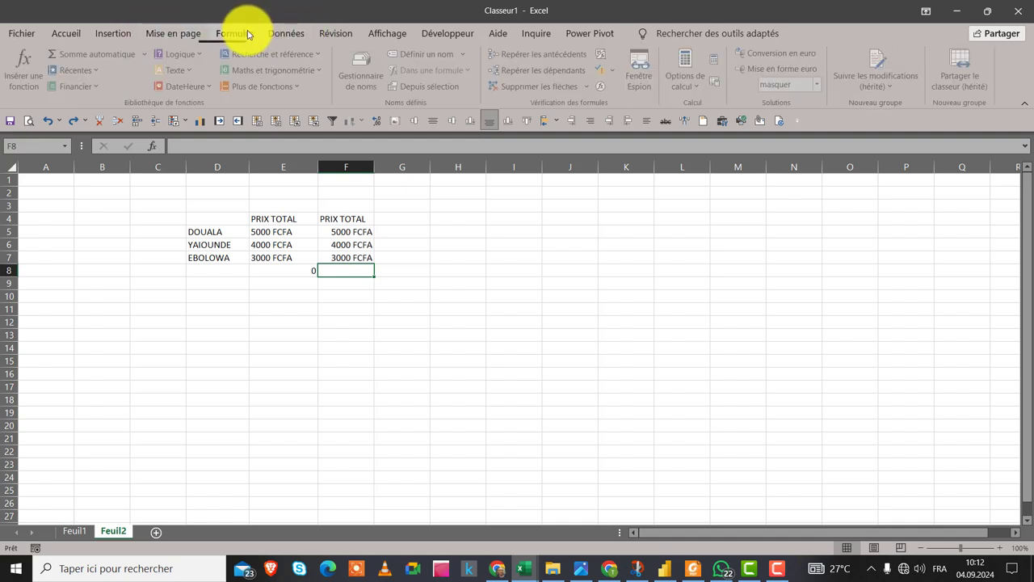
pyautogui.click(100, 59)
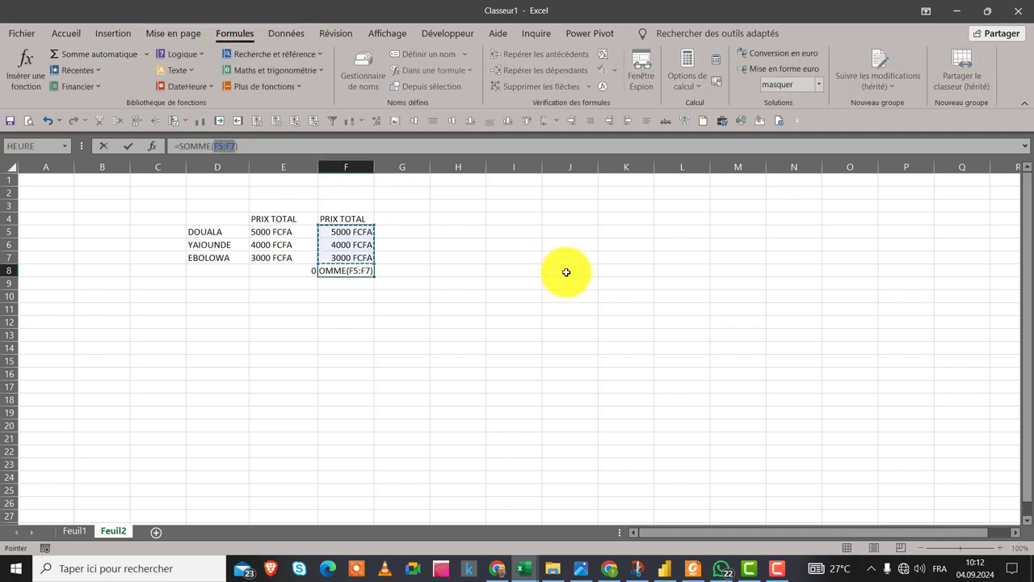
pyautogui.press('Return')
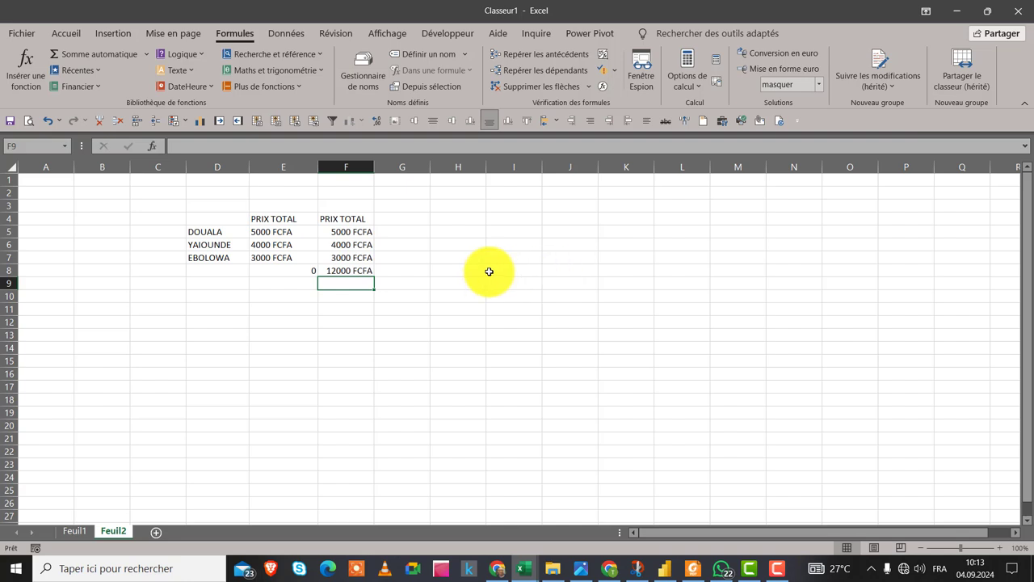
pyautogui.click(357, 234)
pyautogui.moveTo(356, 234); pyautogui.dragTo(358, 269)
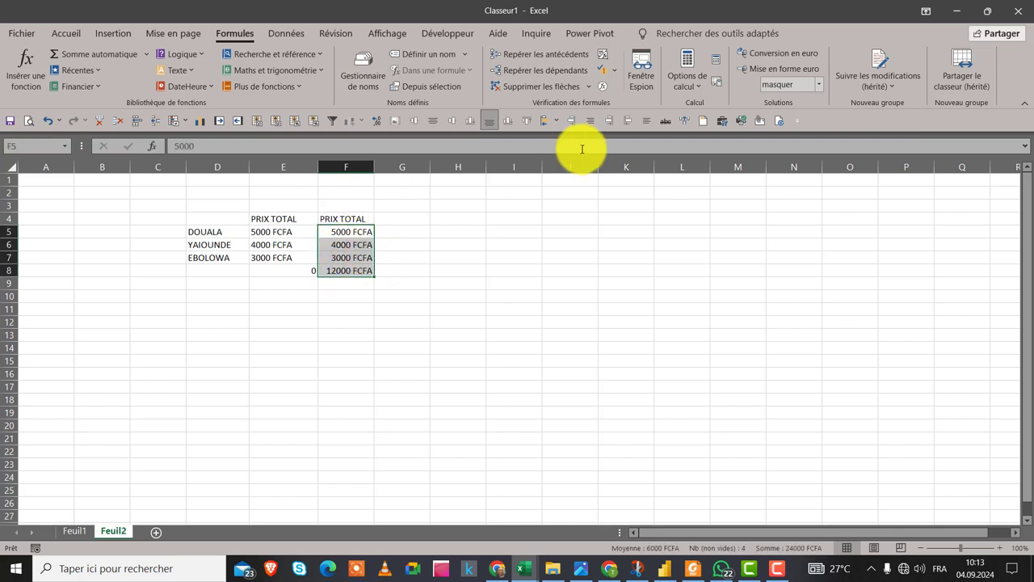
pyautogui.click(80, 38)
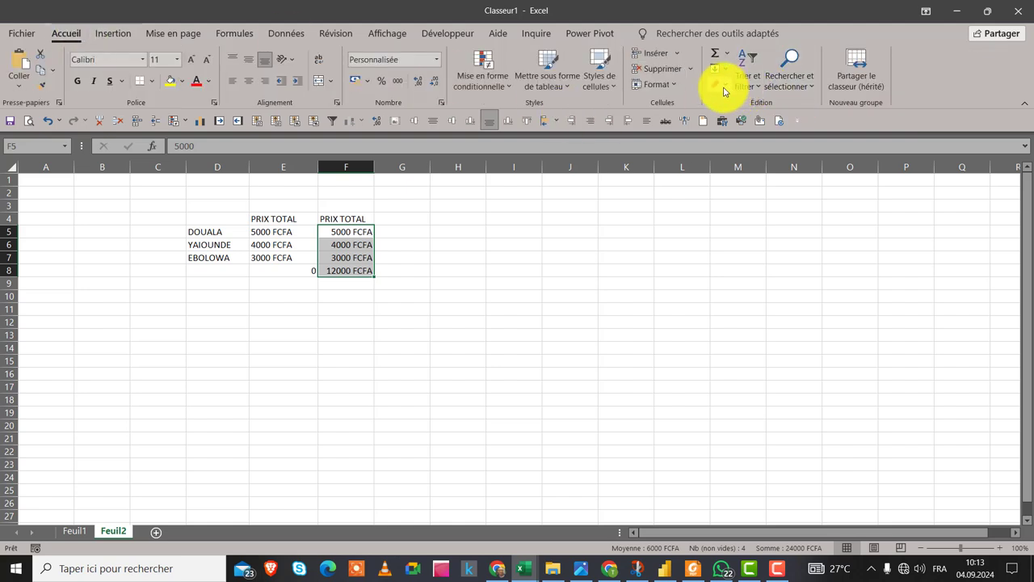
pyautogui.click(719, 84)
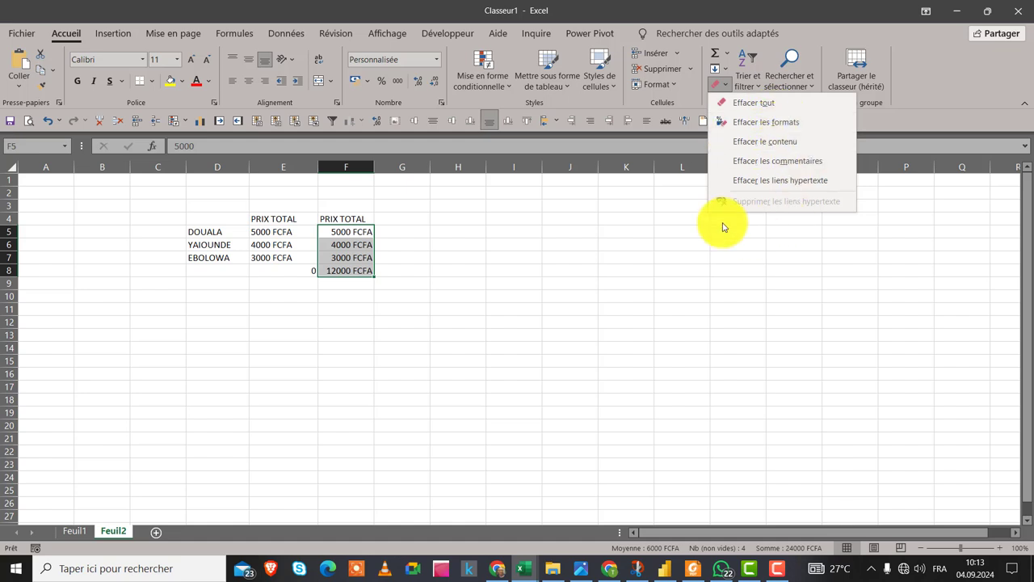
pyautogui.click(444, 288)
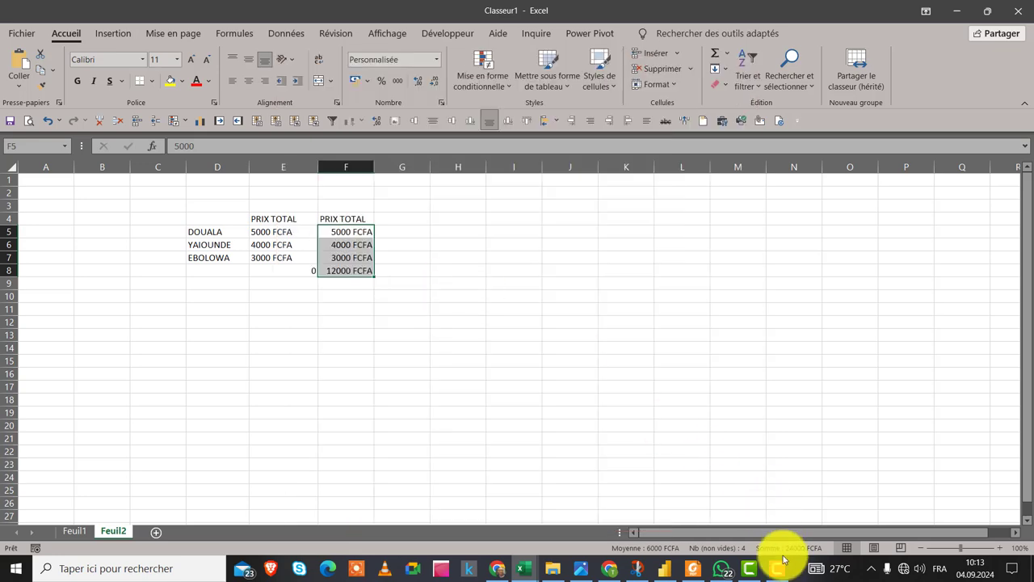
pyautogui.click(781, 570)
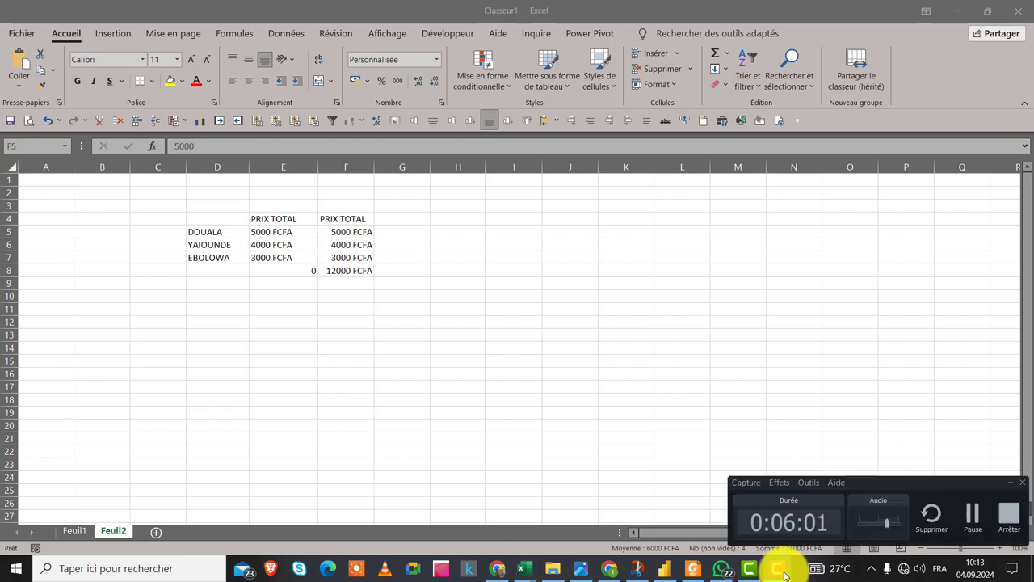